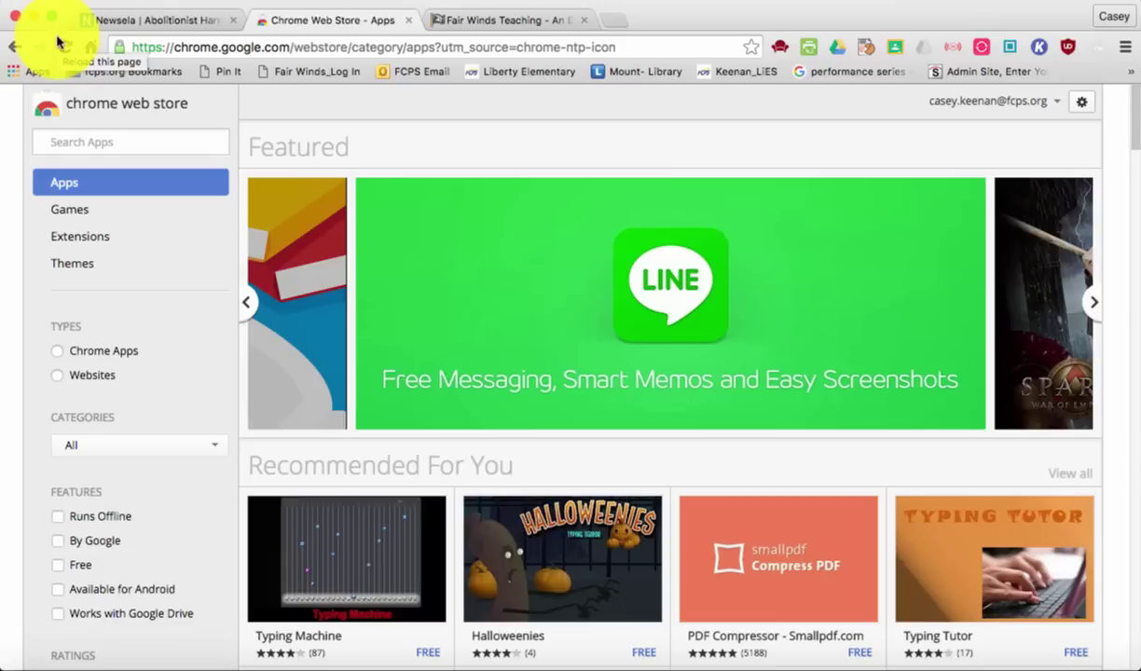
Search the Chrome Web Store for 'read and write'.
{"action": "left_click", "coordinate": [122, 143]}
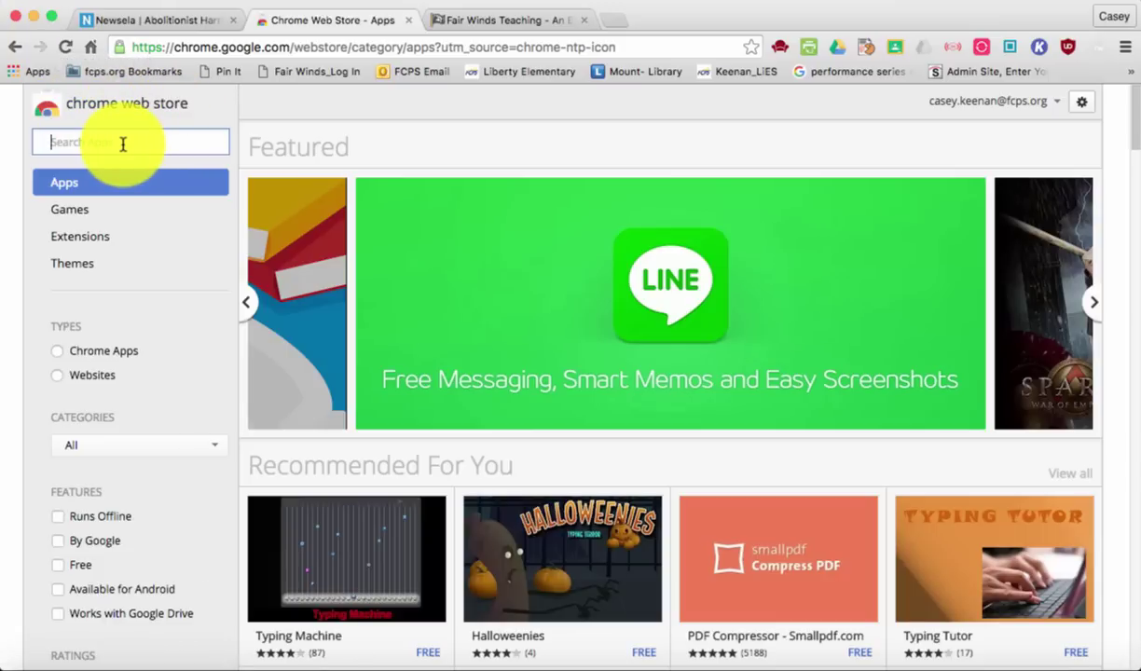
{"action": "type", "text": "read and write"}
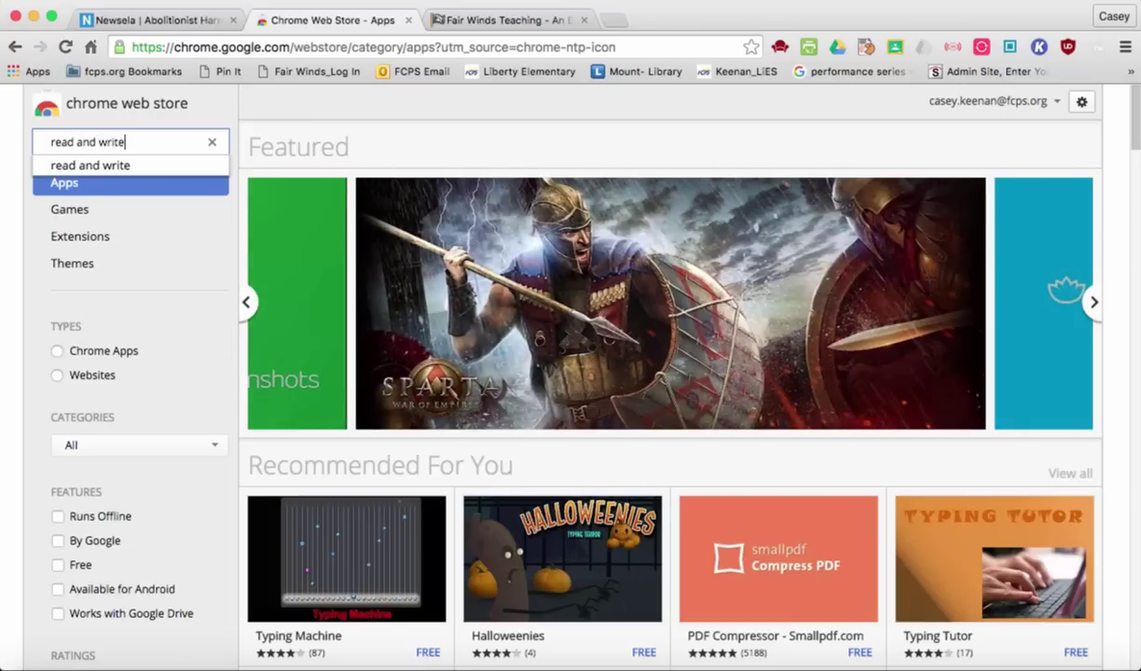
{"action": "key", "text": "Return"}
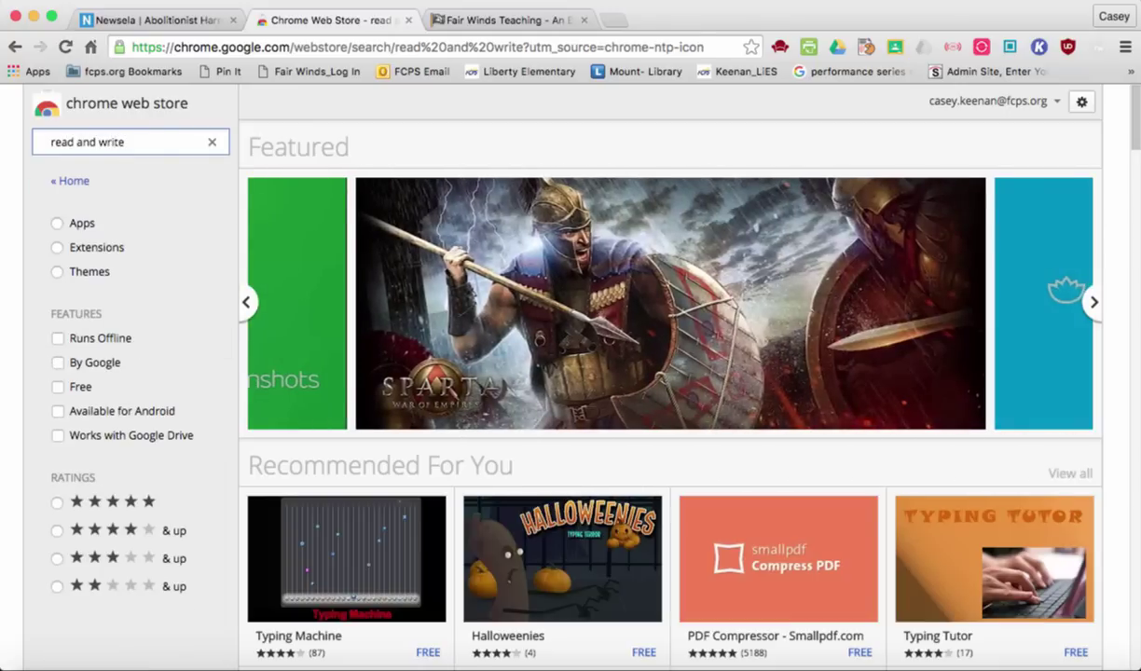
{"action": "scroll", "coordinate": [517, 285], "scroll_direction": "down", "scroll_amount": 3}
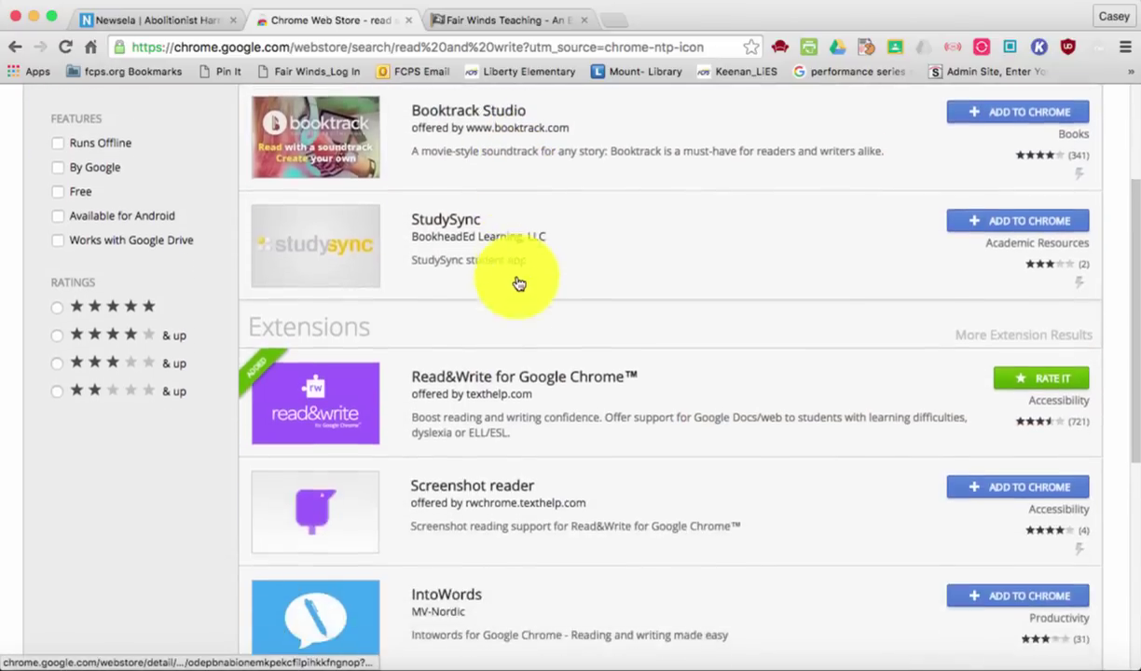
{"action": "scroll", "coordinate": [520, 284], "scroll_direction": "down", "scroll_amount": 1}
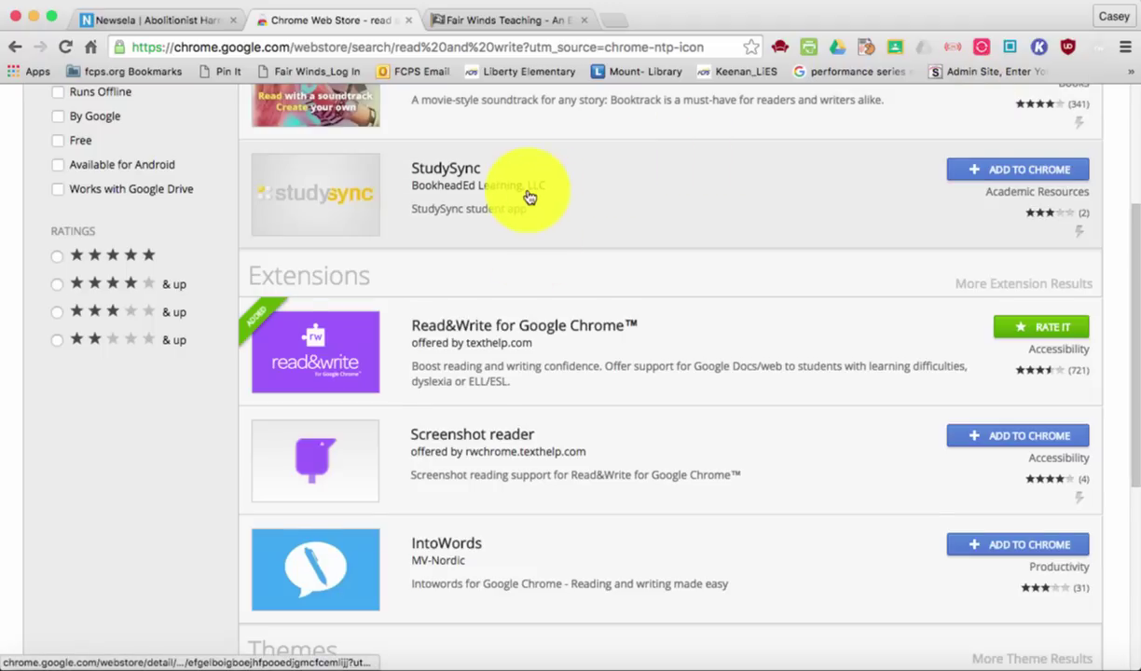
{"action": "scroll", "coordinate": [529, 197], "scroll_direction": "up", "scroll_amount": 5}
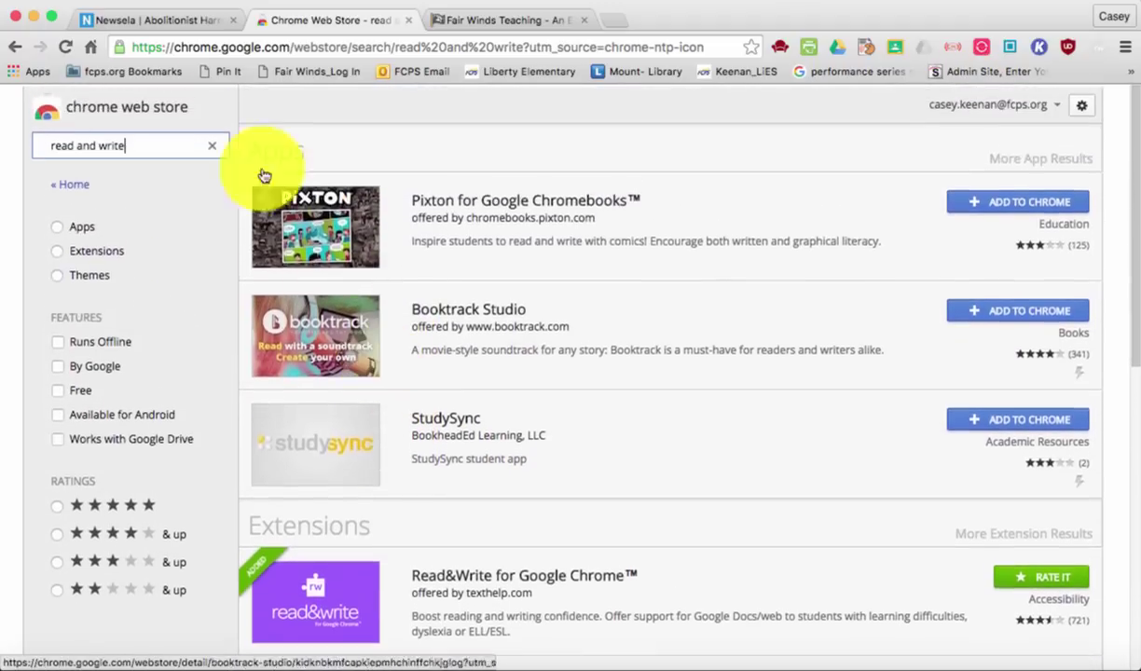
Switch to Newsela and scroll through the Harriet Tubman $20 bill article.
{"action": "left_click", "coordinate": [175, 20]}
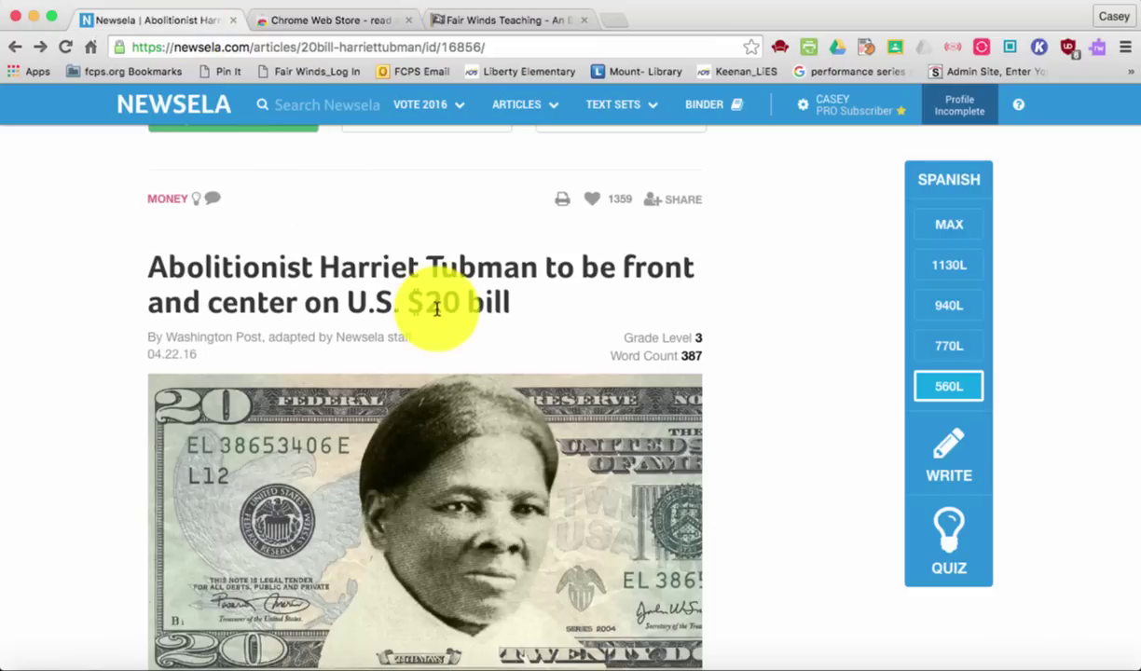
{"action": "scroll", "coordinate": [688, 382], "scroll_direction": "down", "scroll_amount": 2}
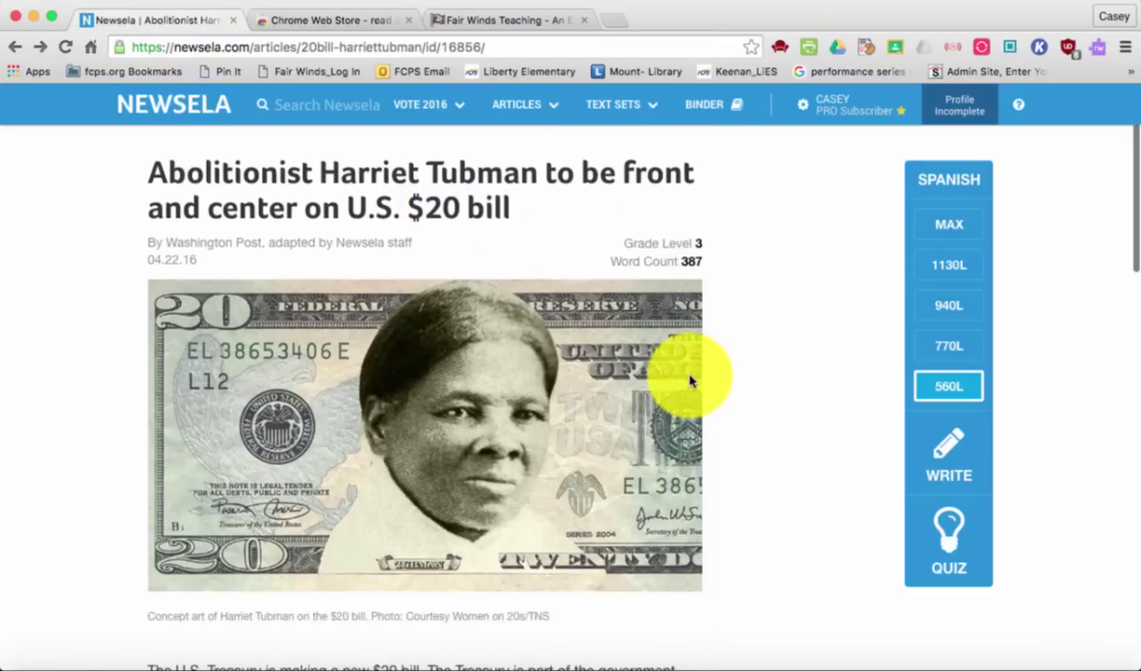
{"action": "scroll", "coordinate": [690, 380], "scroll_direction": "down", "scroll_amount": 9}
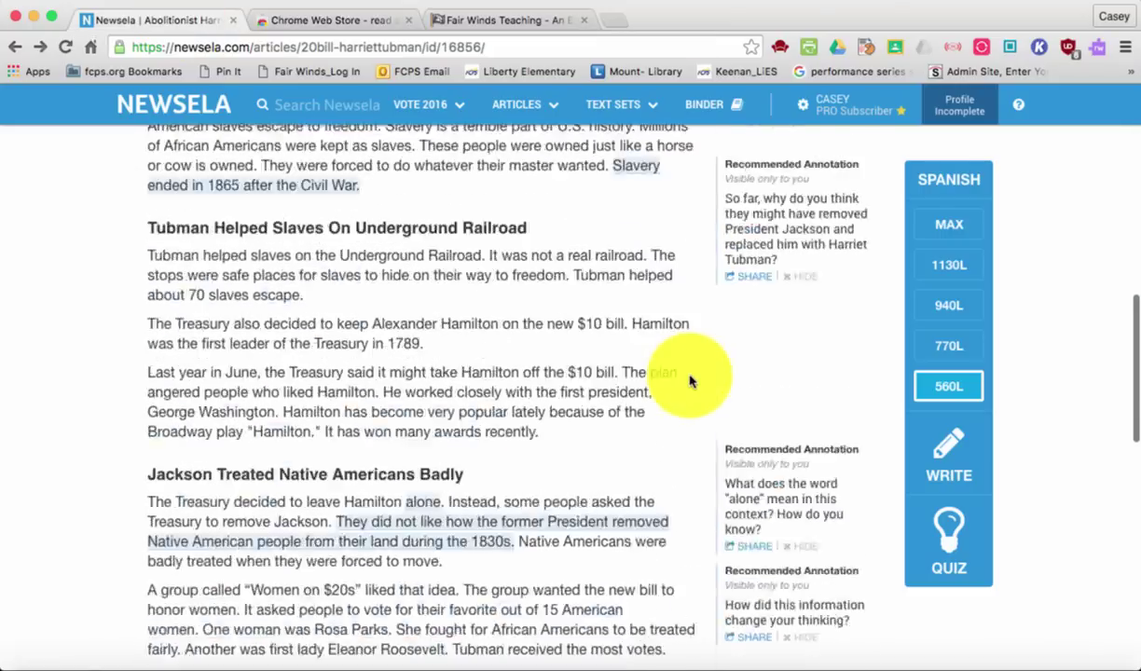
{"action": "scroll", "coordinate": [690, 380], "scroll_direction": "up", "scroll_amount": 11}
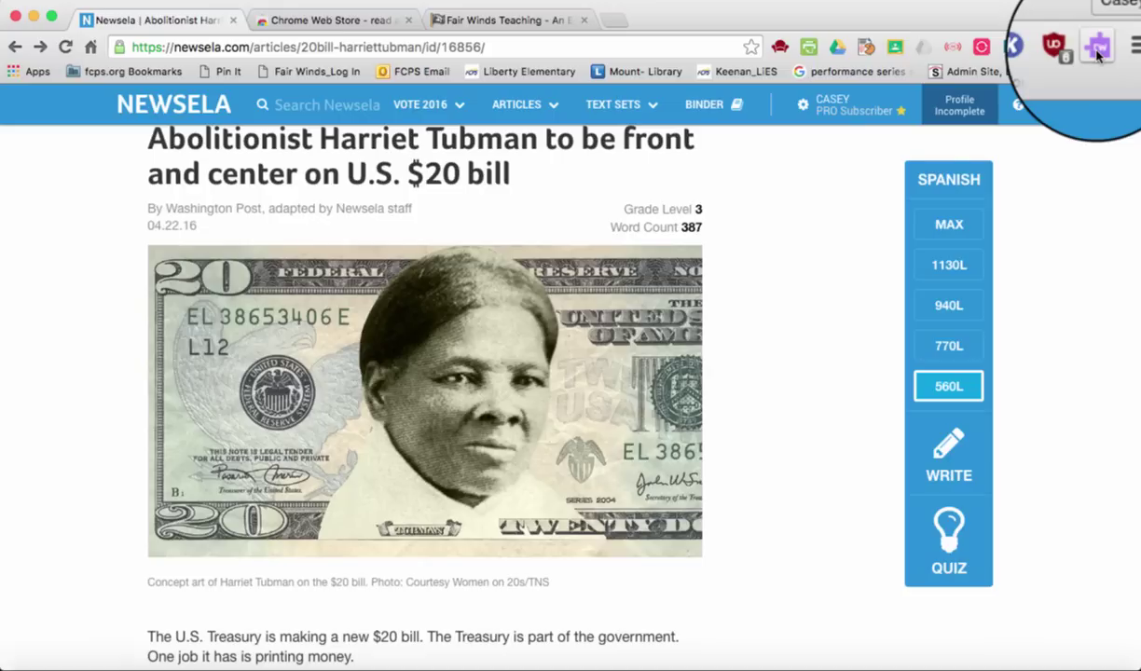
Open the Read&Write toolbar over the article and pause its playback.
{"action": "left_click", "coordinate": [1098, 54]}
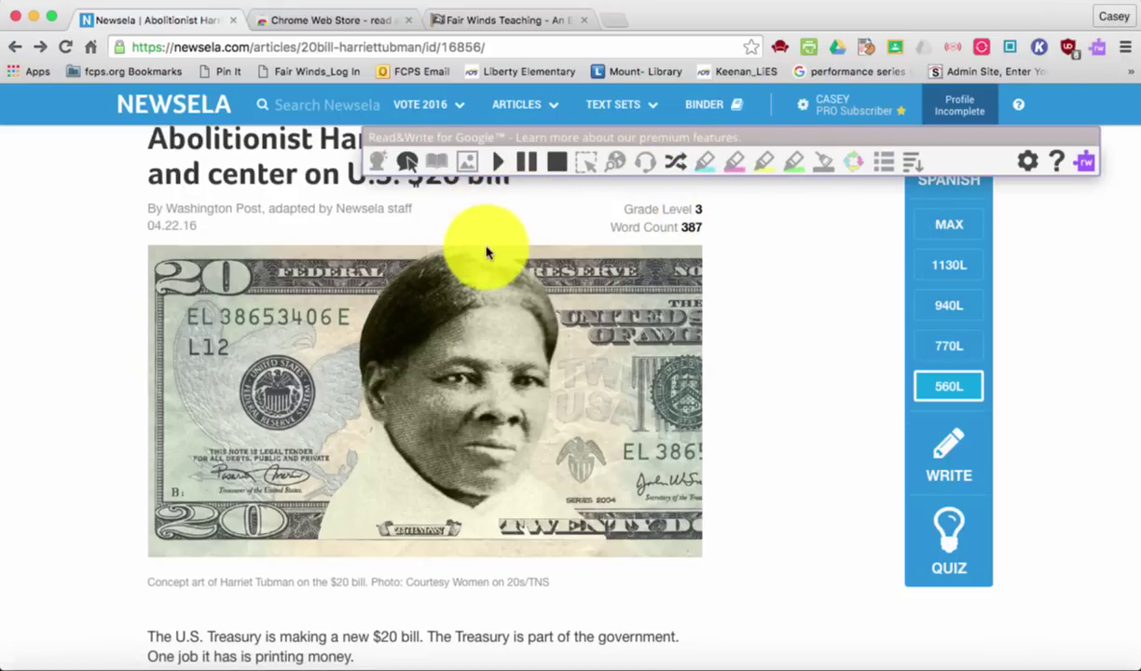
{"action": "scroll", "coordinate": [394, 317], "scroll_direction": "up", "scroll_amount": 3}
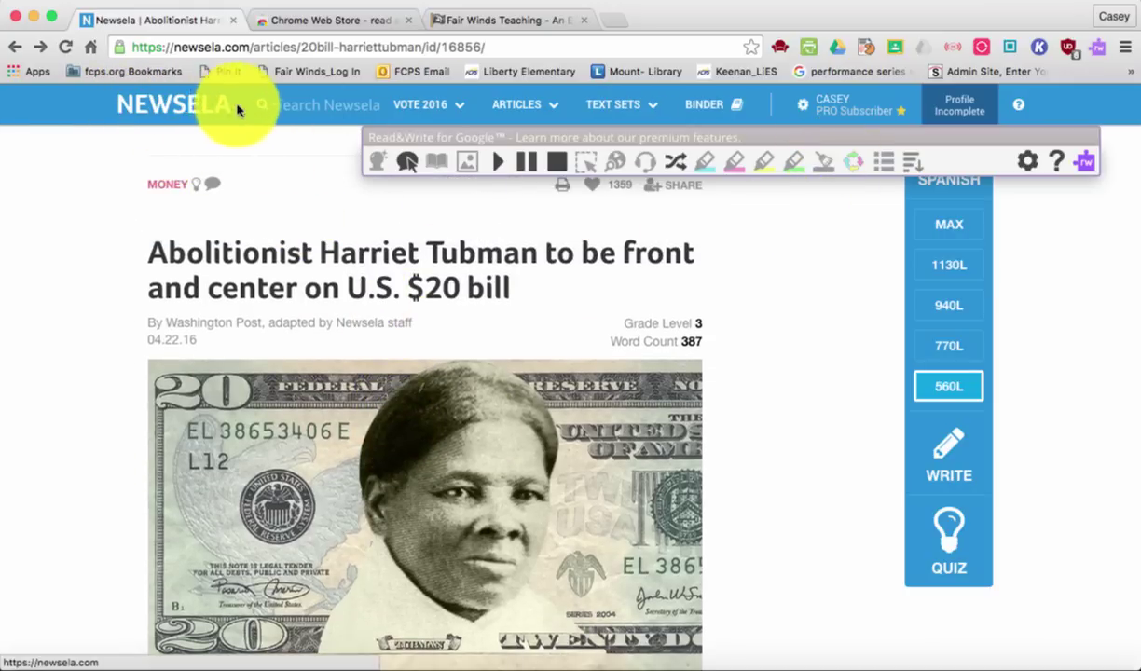
{"action": "scroll", "coordinate": [242, 103], "scroll_direction": "up", "scroll_amount": 2}
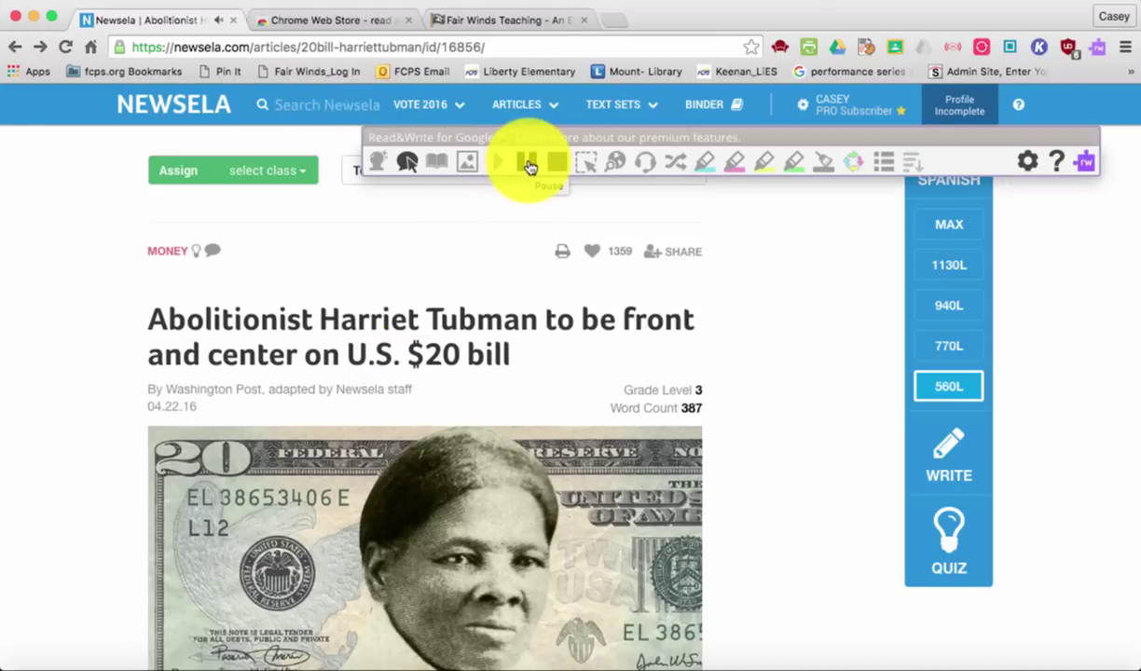
{"action": "left_click", "coordinate": [526, 164]}
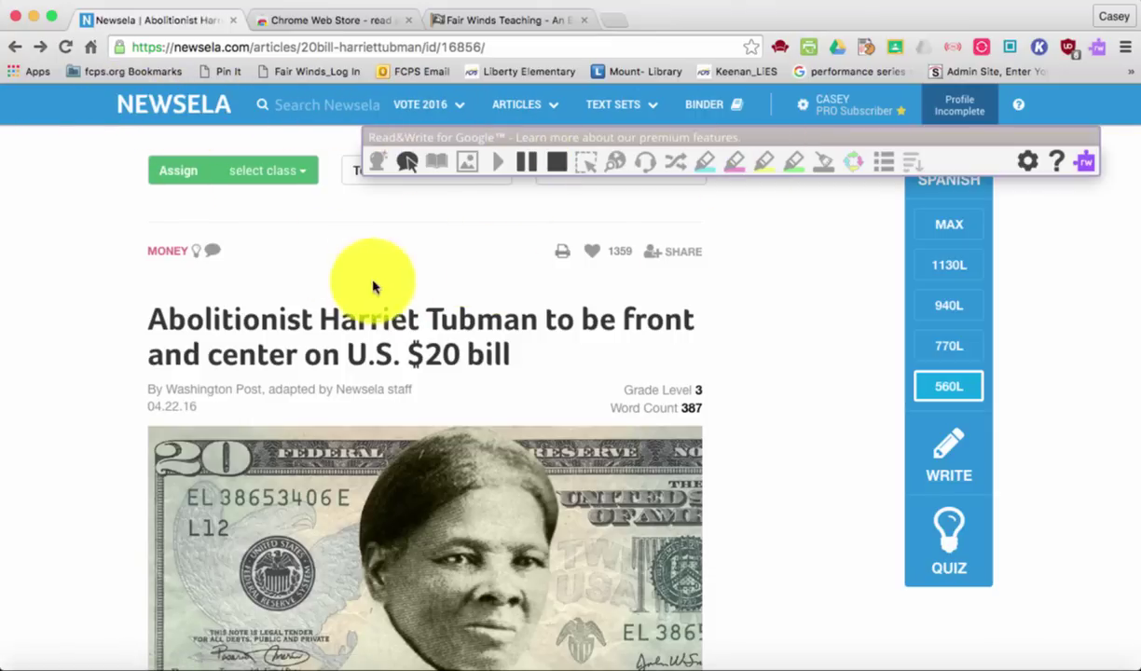
Select the headline word 'Abolitionist' and have it read aloud.
{"action": "scroll", "coordinate": [478, 410], "scroll_direction": "down", "scroll_amount": 10}
{"action": "scroll", "coordinate": [344, 369], "scroll_direction": "up", "scroll_amount": 9}
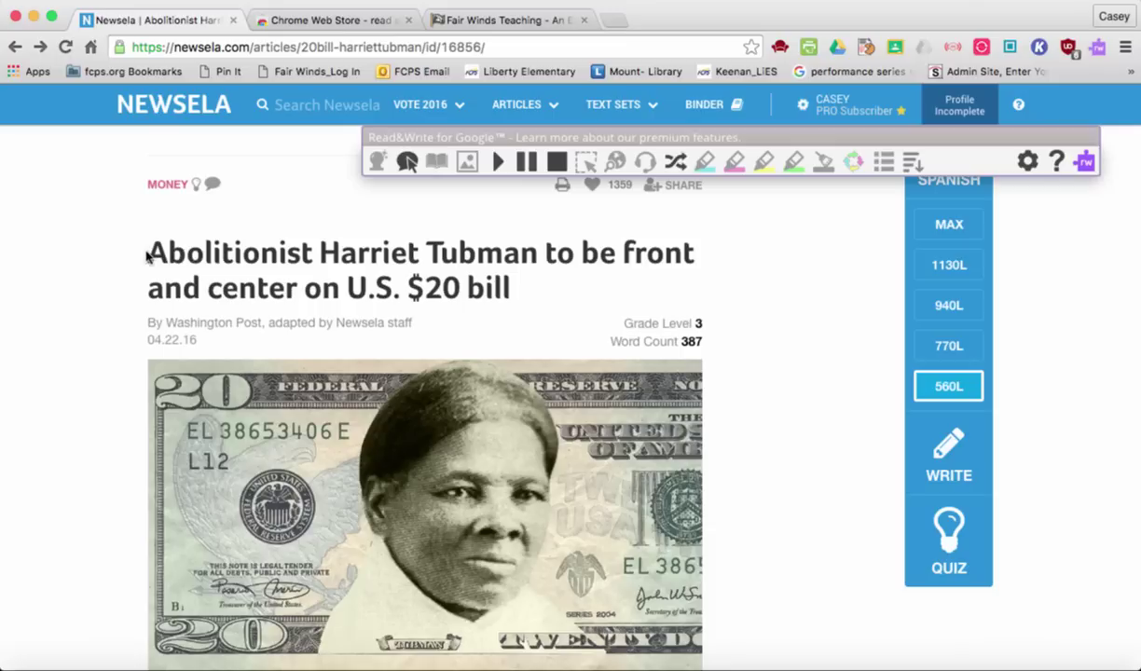
{"action": "left_click_drag", "start_coordinate": [149, 252], "coordinate": [317, 257]}
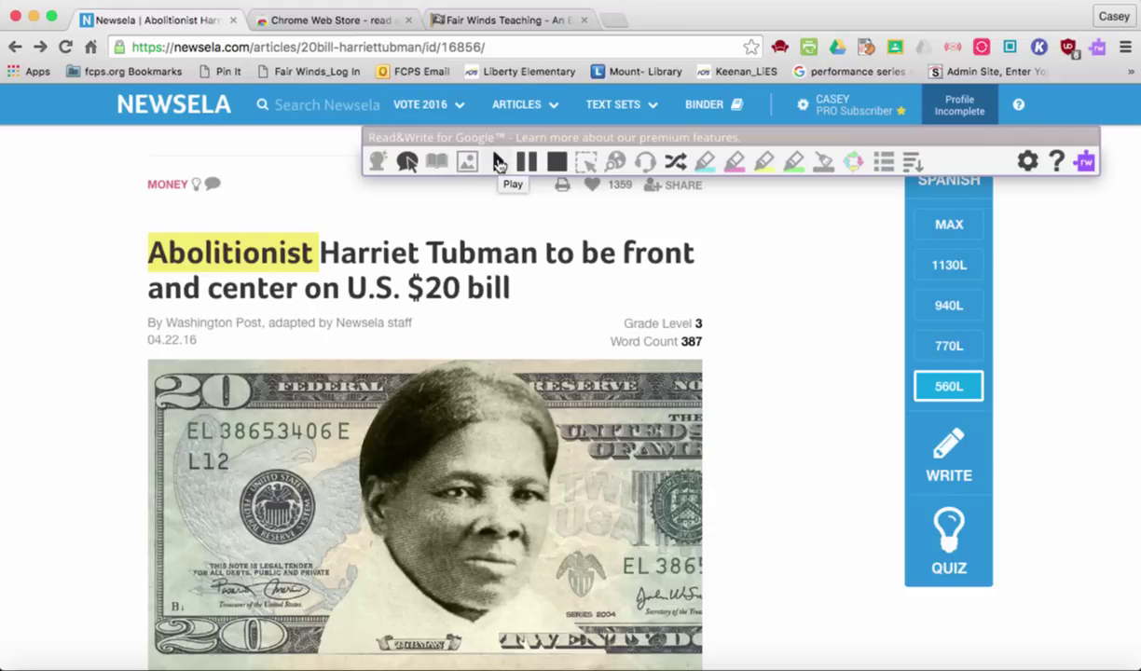
{"action": "left_click", "coordinate": [499, 162]}
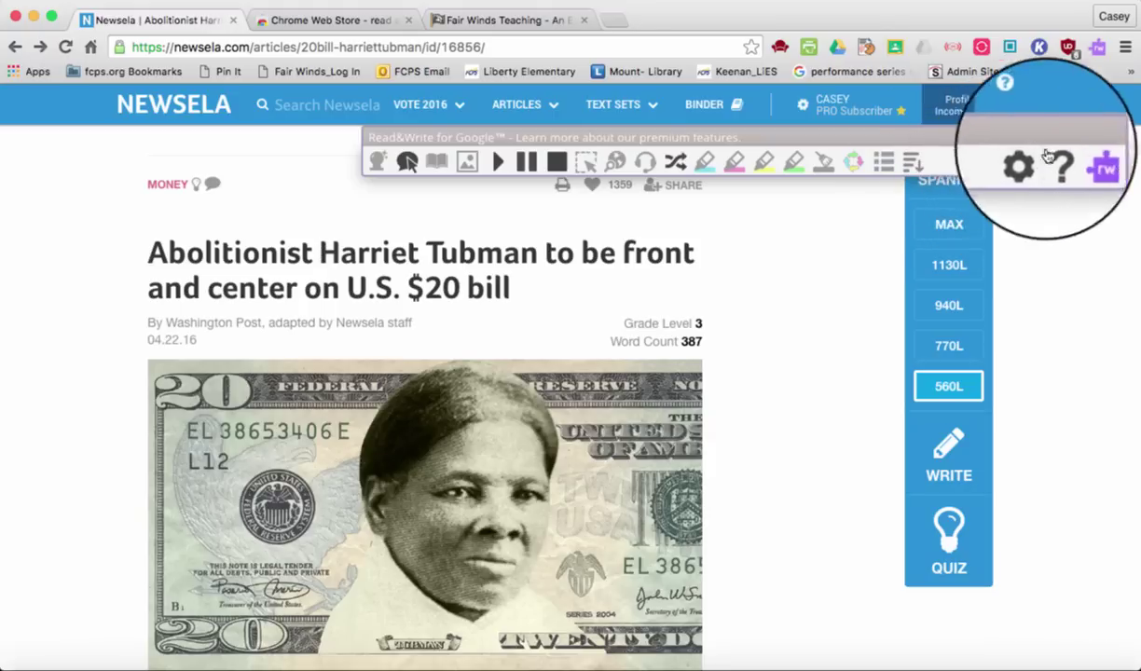
Switch the Read&Write speech voice to US Samantha - Vocalizer.
{"action": "left_click", "coordinate": [1028, 164]}
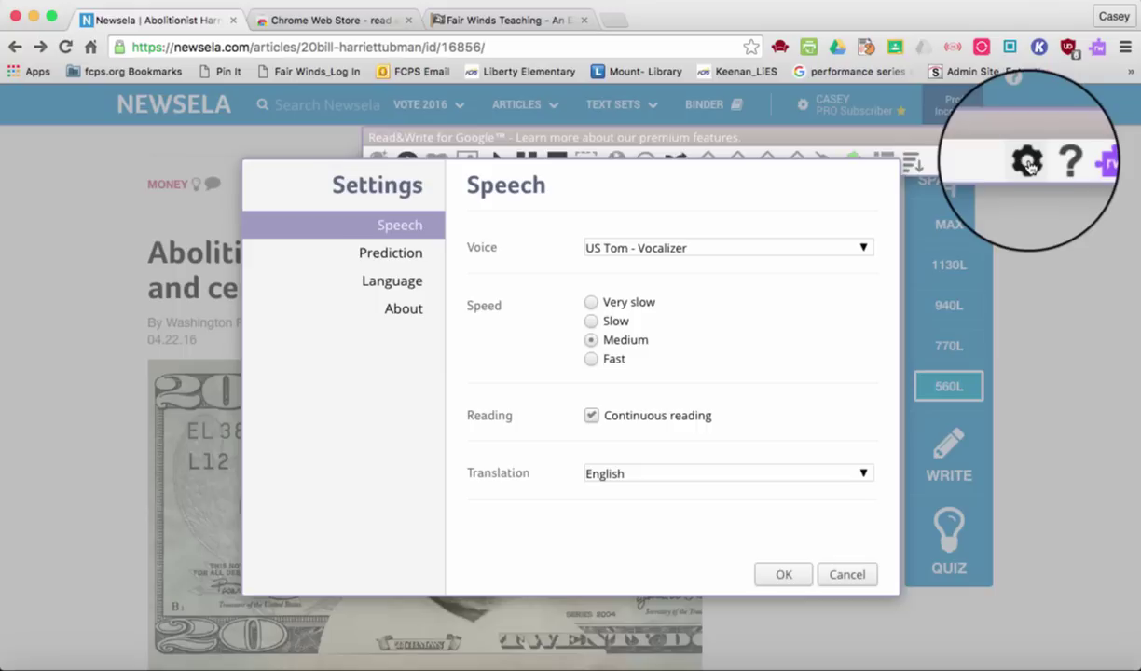
{"action": "left_click", "coordinate": [642, 248]}
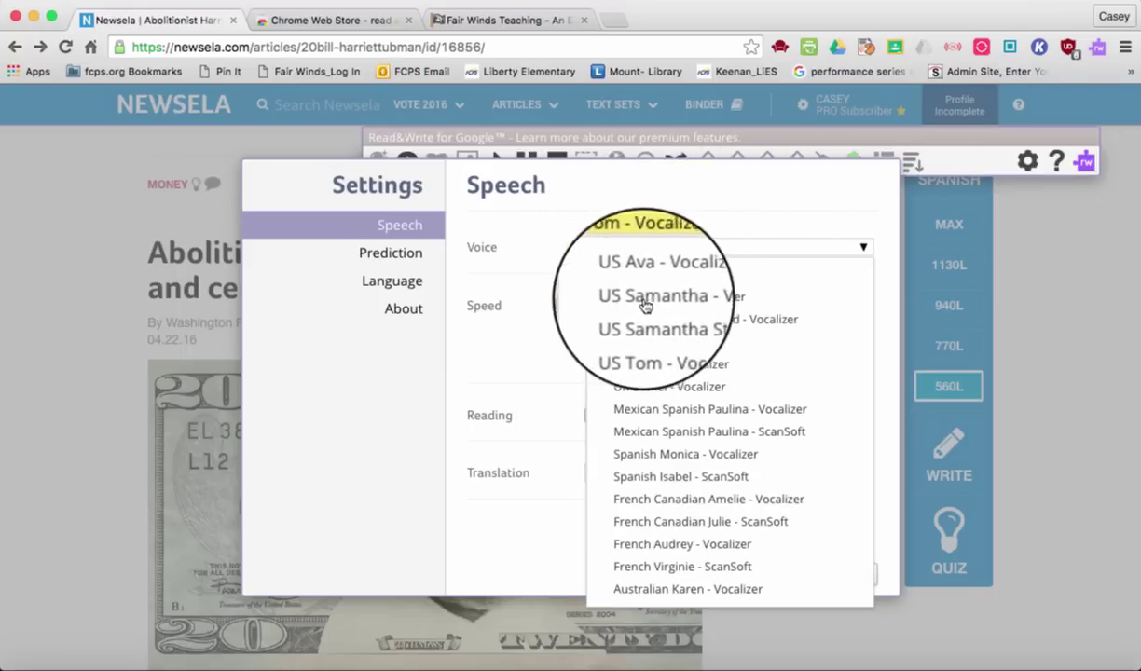
{"action": "left_click", "coordinate": [714, 296]}
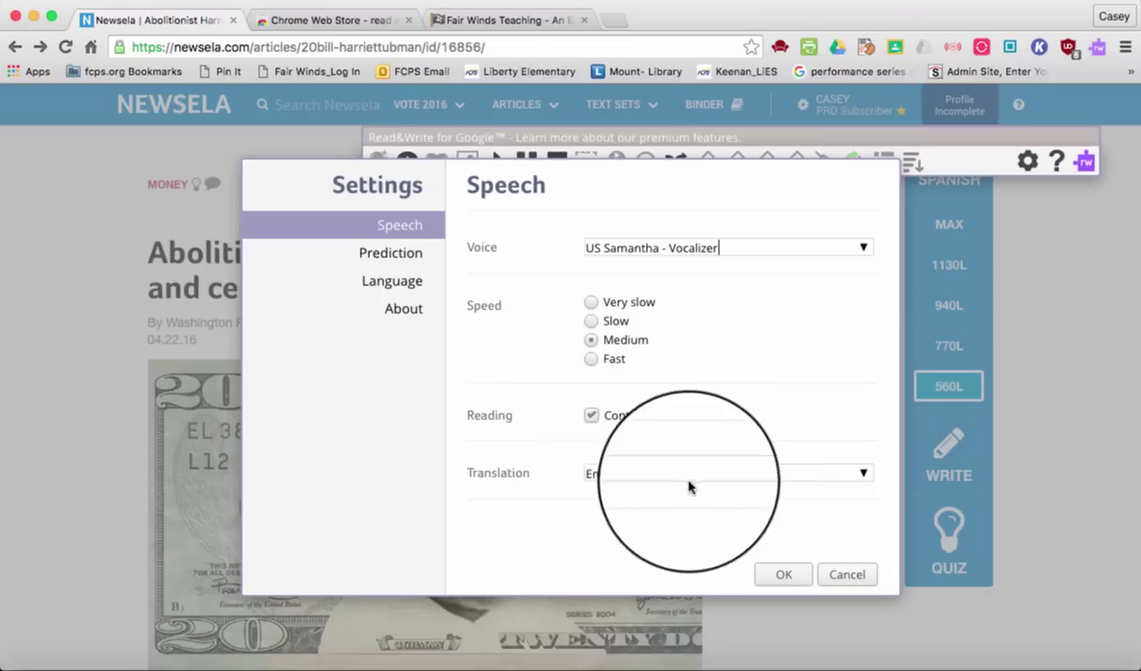
Save the new voice settings, then read the article aloud starting from its first word.
{"action": "left_click", "coordinate": [783, 576]}
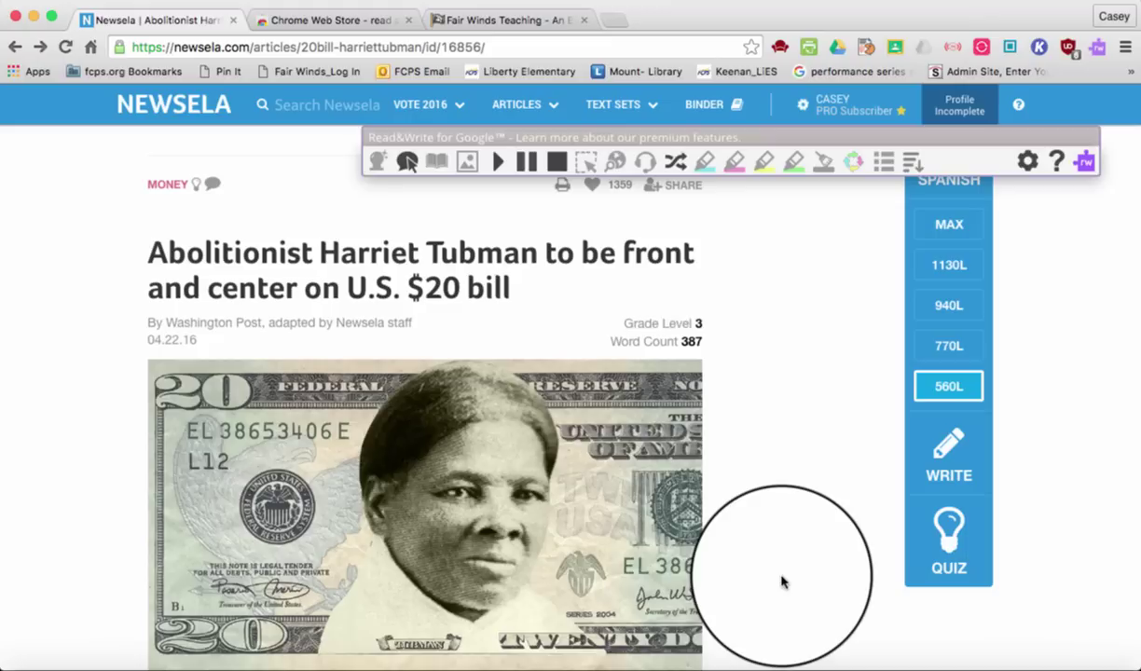
{"action": "scroll", "coordinate": [395, 420], "scroll_direction": "down", "scroll_amount": 3}
{"action": "scroll", "coordinate": [396, 420], "scroll_direction": "down", "scroll_amount": 3}
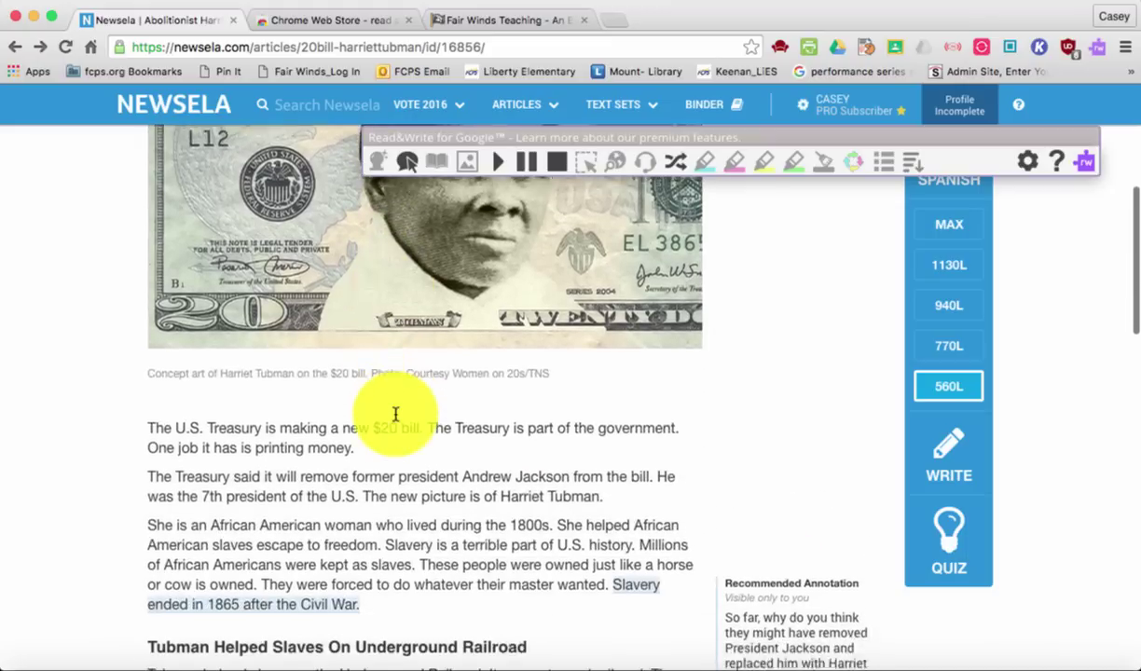
{"action": "scroll", "coordinate": [242, 361], "scroll_direction": "down", "scroll_amount": 2}
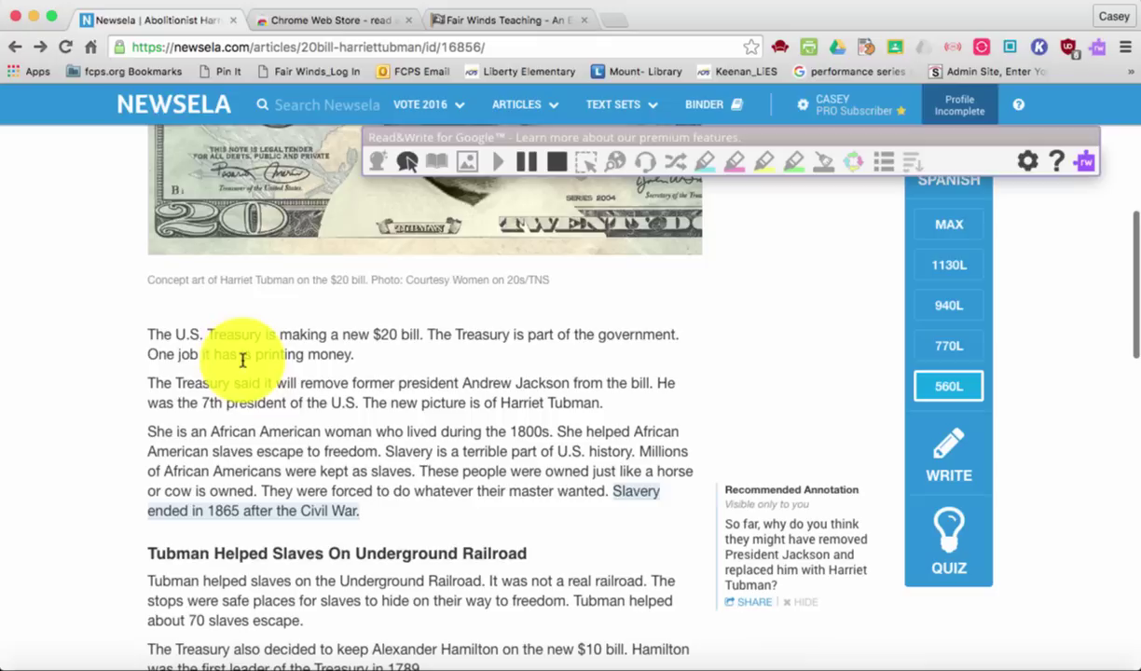
{"action": "double_click", "coordinate": [154, 336]}
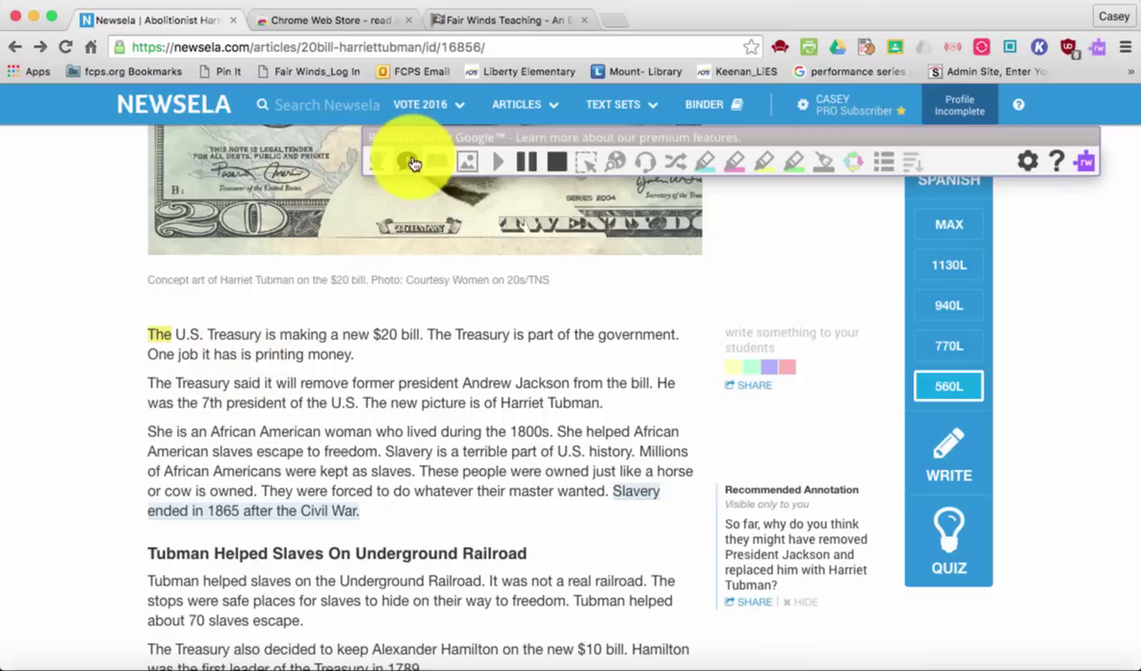
{"action": "left_click", "coordinate": [409, 162]}
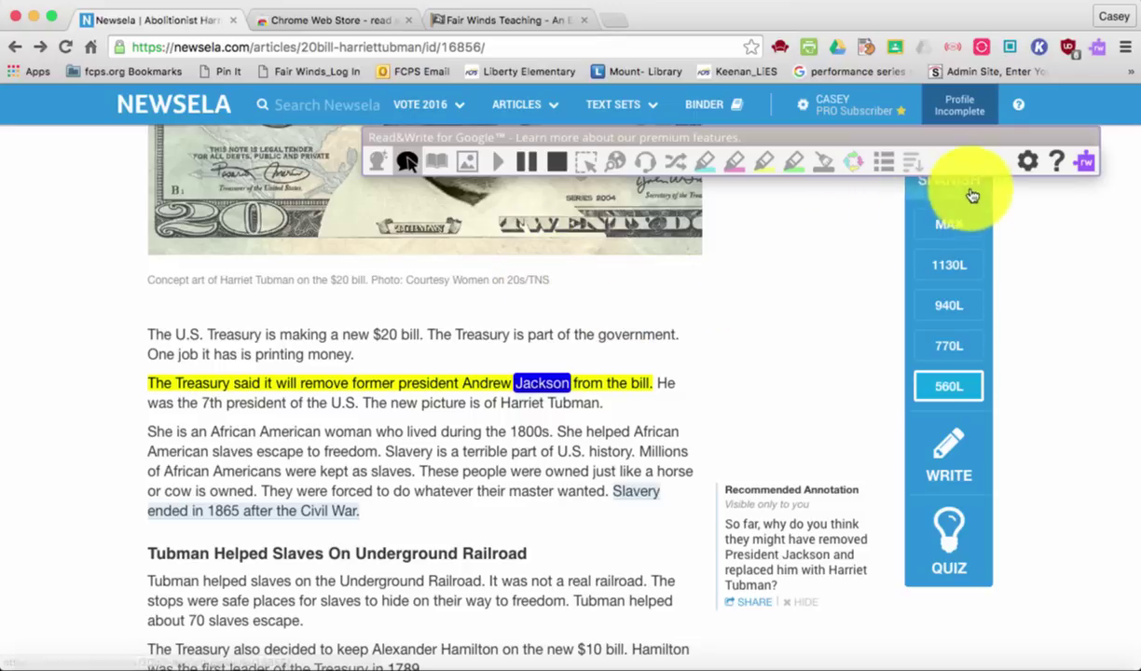
Set the speech speed to Slow and have the second paragraph read aloud again.
{"action": "left_click", "coordinate": [1027, 163]}
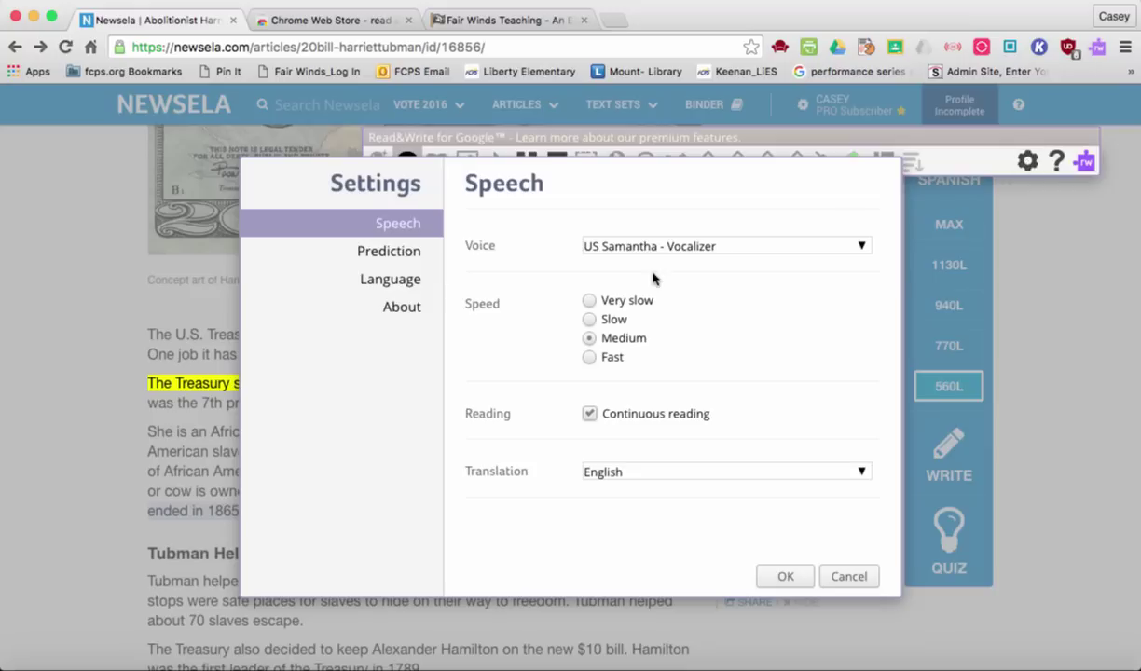
{"action": "left_click", "coordinate": [590, 320]}
{"action": "left_click", "coordinate": [786, 576]}
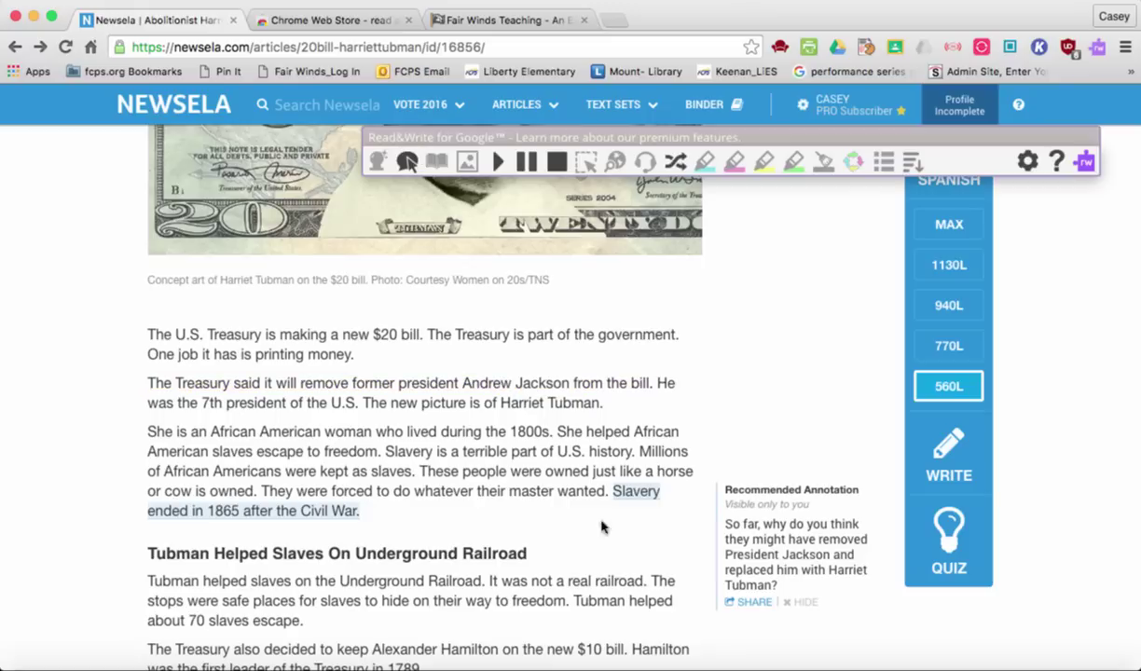
{"action": "left_click", "coordinate": [187, 351]}
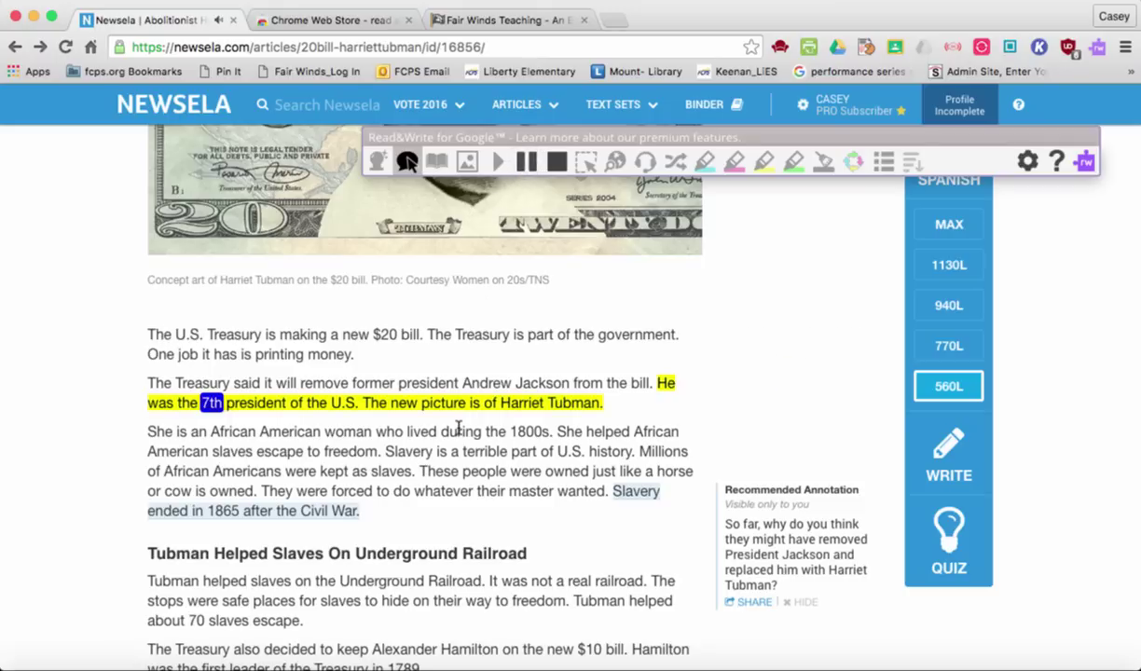
{"action": "scroll", "coordinate": [556, 344], "scroll_direction": "up", "scroll_amount": 4}
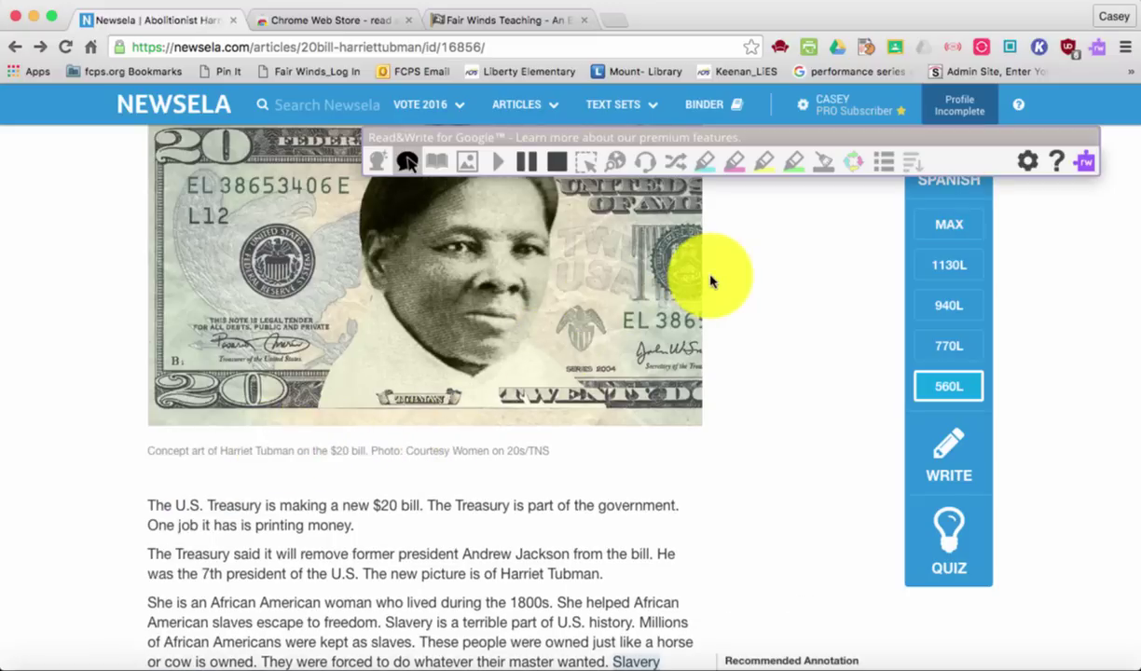
Choose the US Ava - Vocalizer voice and turn off Continuous reading.
{"action": "left_click", "coordinate": [1031, 166]}
{"action": "left_click", "coordinate": [643, 239]}
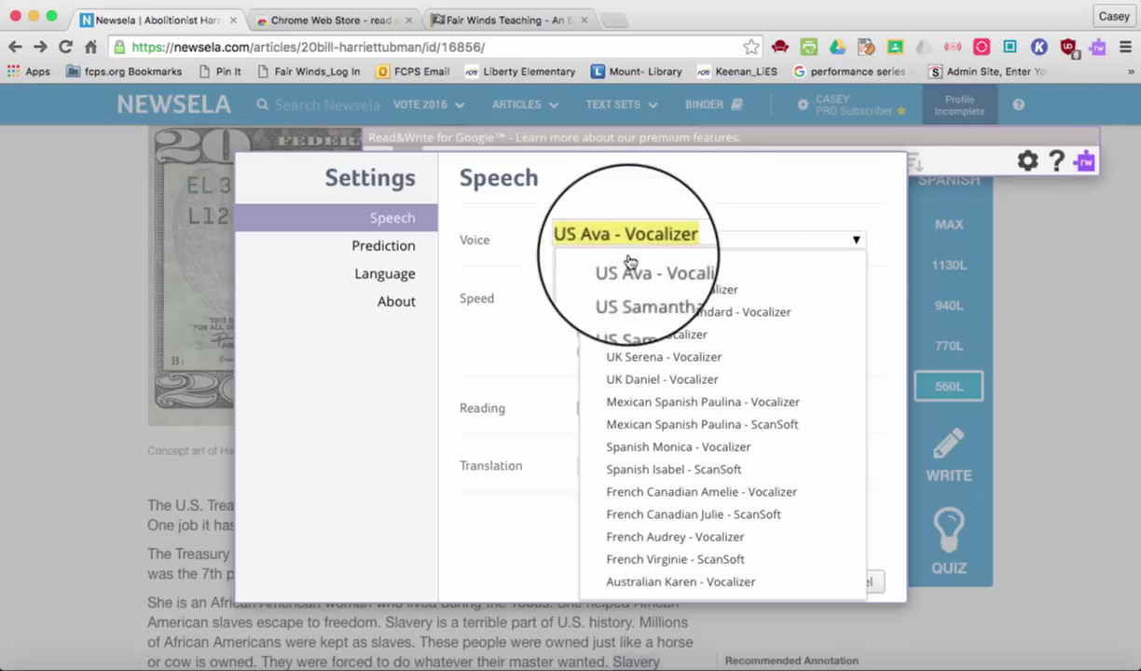
{"action": "left_click", "coordinate": [630, 266]}
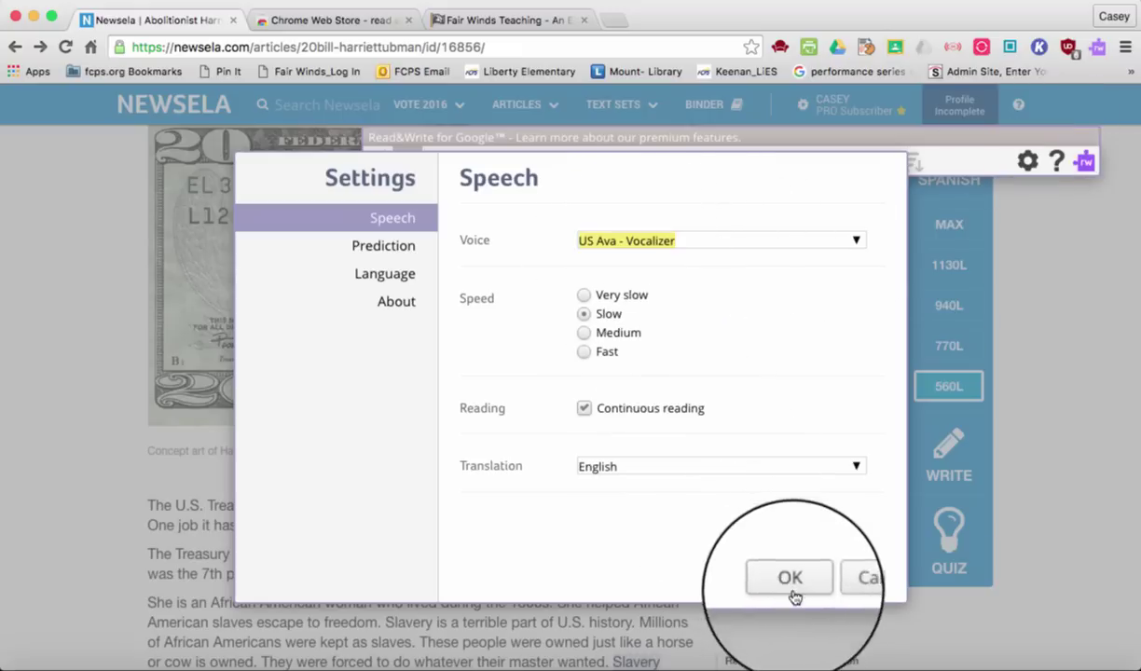
{"action": "left_click", "coordinate": [584, 410]}
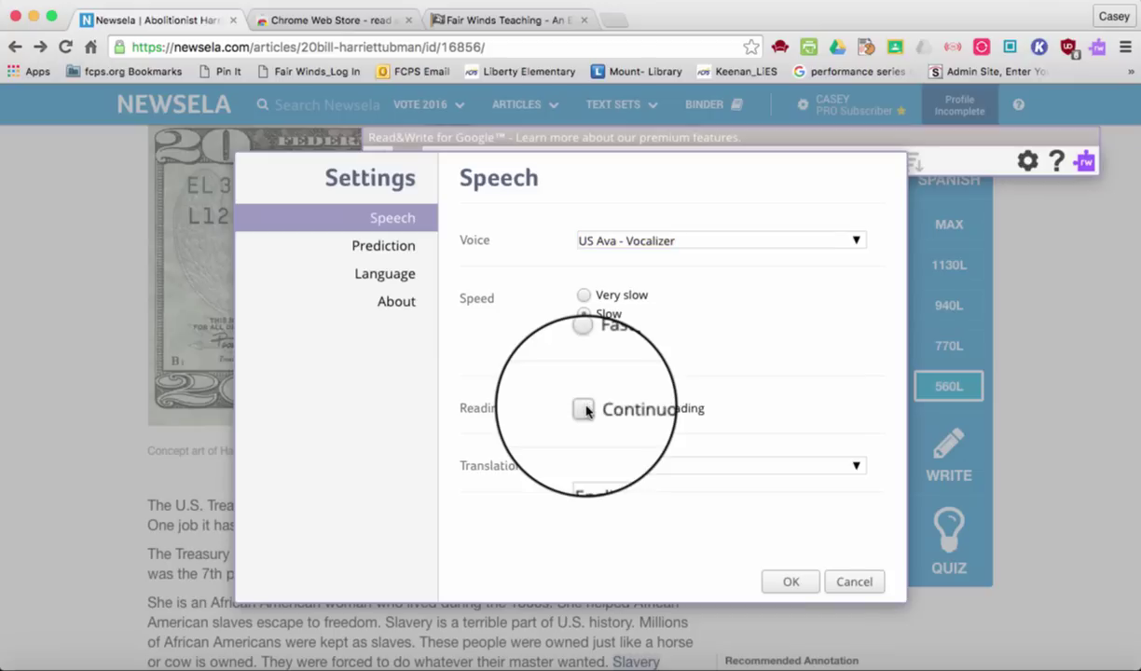
{"action": "left_click", "coordinate": [795, 582]}
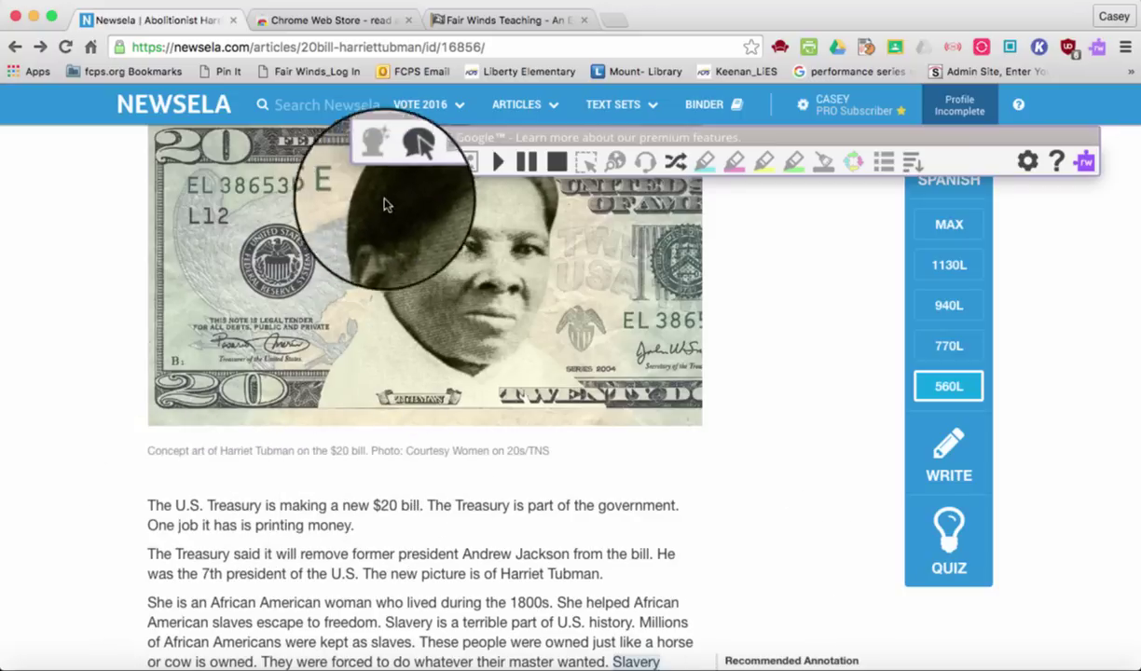
Enable Hover Speech and hear the honoring-women and Tubman-supporters sentences read individually.
{"action": "left_click", "coordinate": [407, 164]}
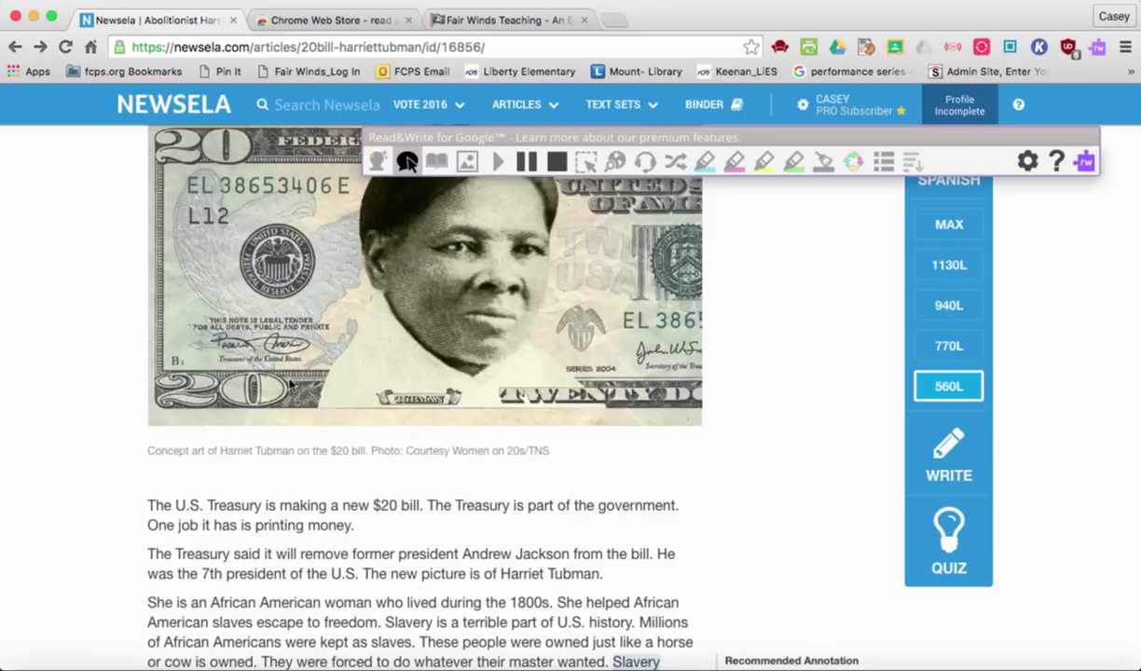
{"action": "scroll", "coordinate": [160, 599], "scroll_direction": "down", "scroll_amount": 10}
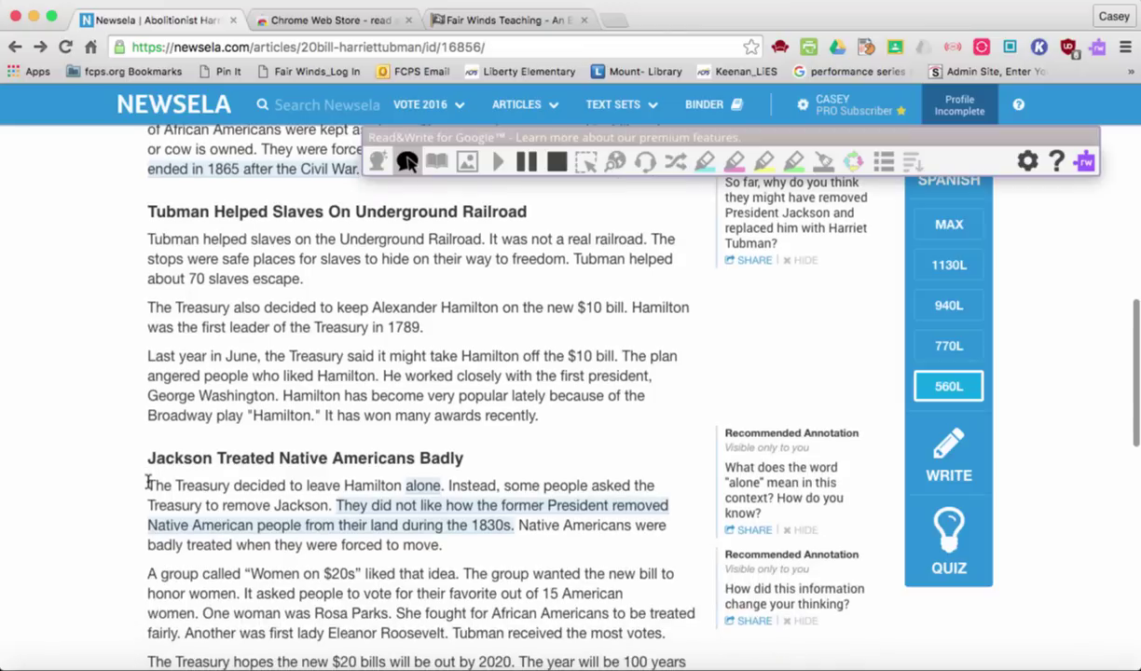
{"action": "mouse_move", "coordinate": [147, 482]}
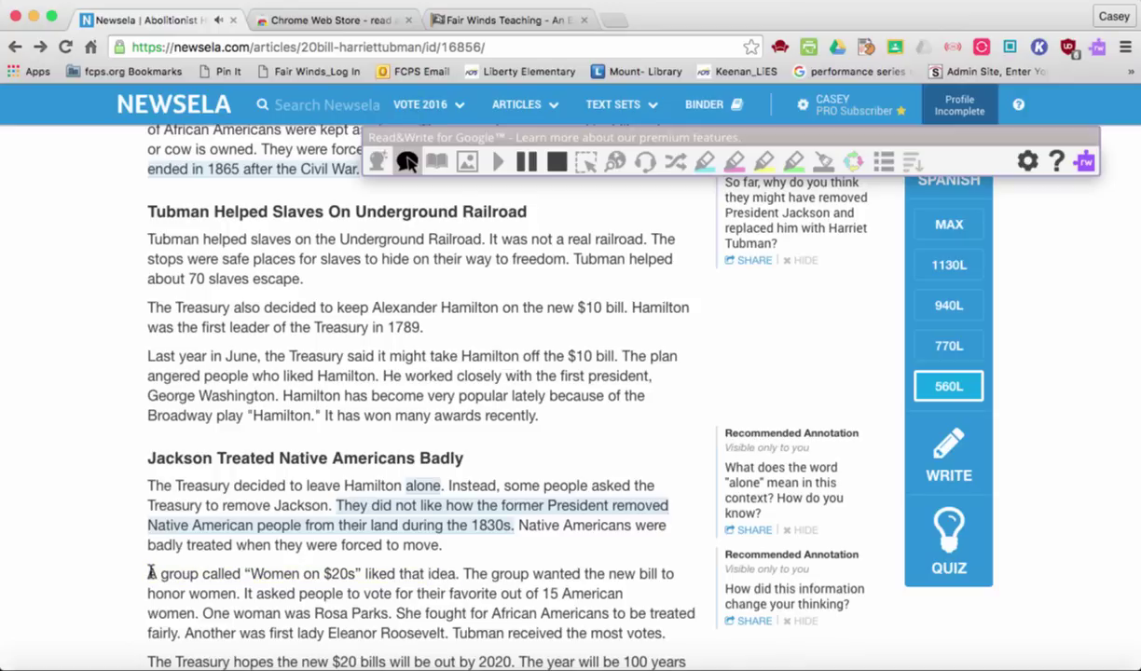
{"action": "left_click", "coordinate": [464, 576]}
{"action": "scroll", "coordinate": [463, 576], "scroll_direction": "down", "scroll_amount": 3}
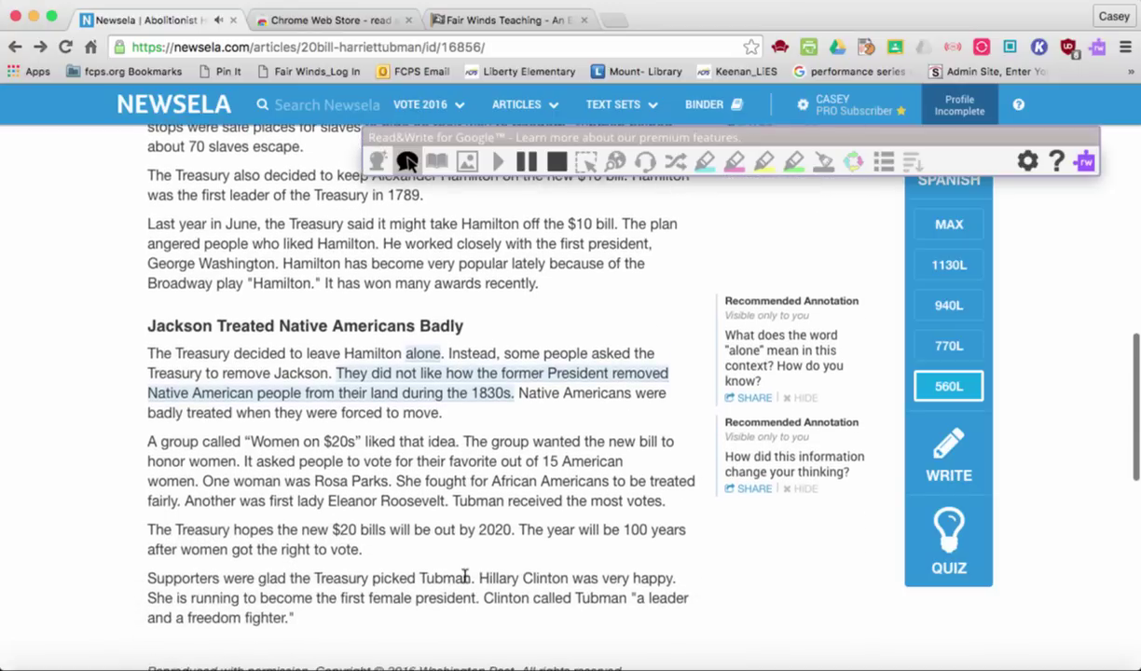
{"action": "left_click", "coordinate": [464, 575]}
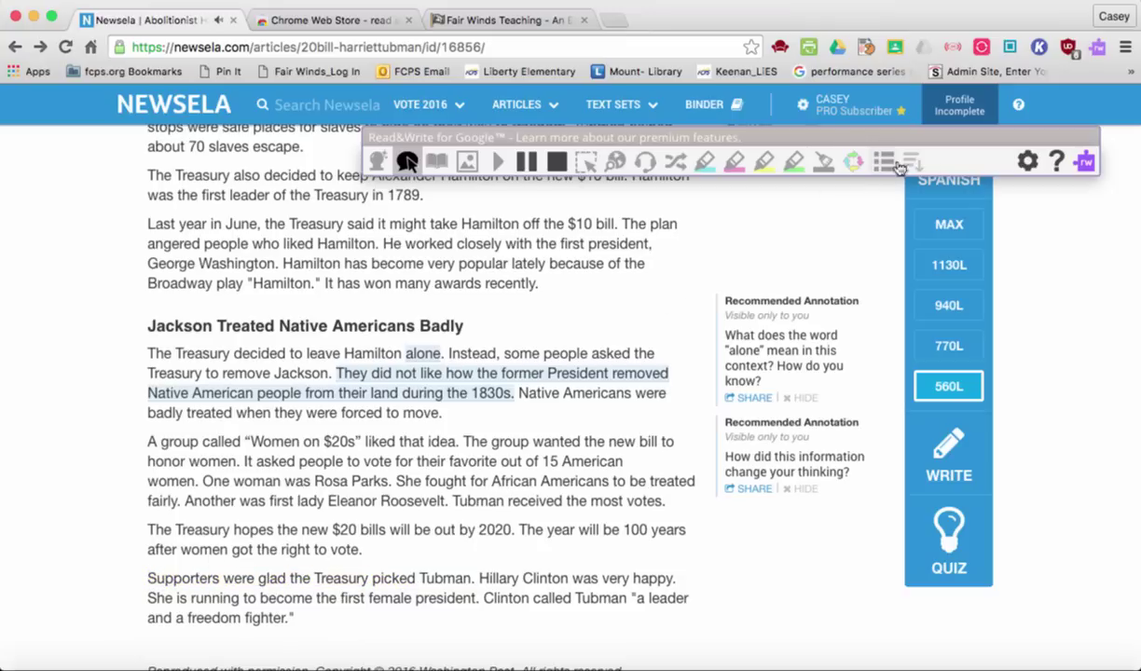
{"action": "left_click", "coordinate": [1026, 162]}
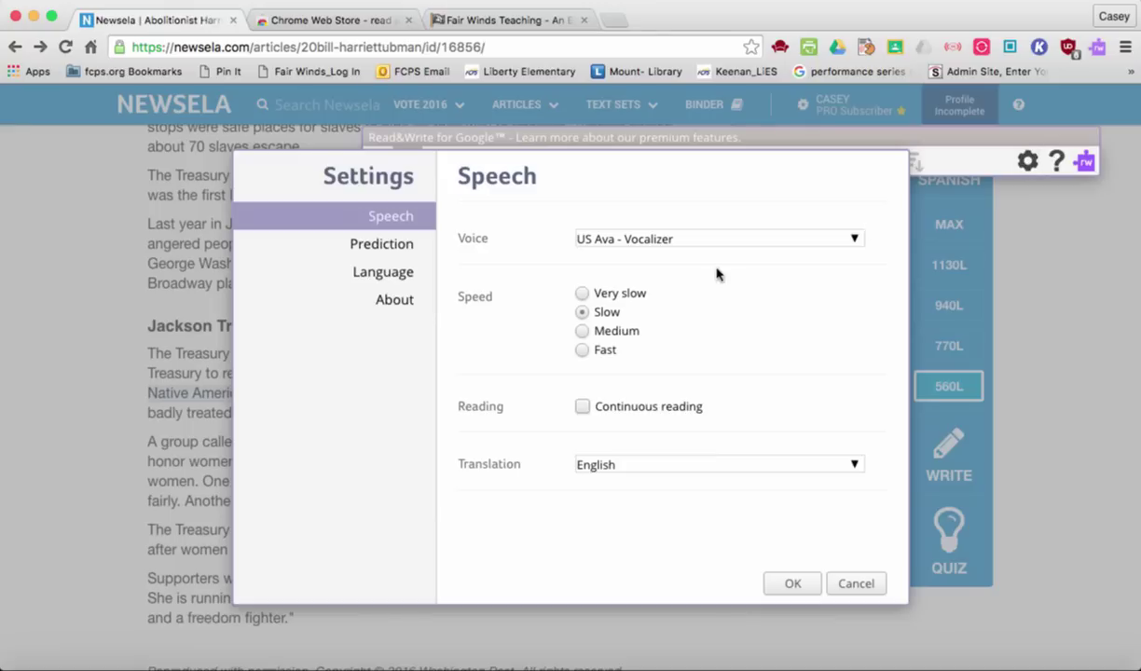
Save Continuous reading on, read from 'Women on $20s', pause, resume at 'Last year in June', then stop.
{"action": "left_click", "coordinate": [793, 585]}
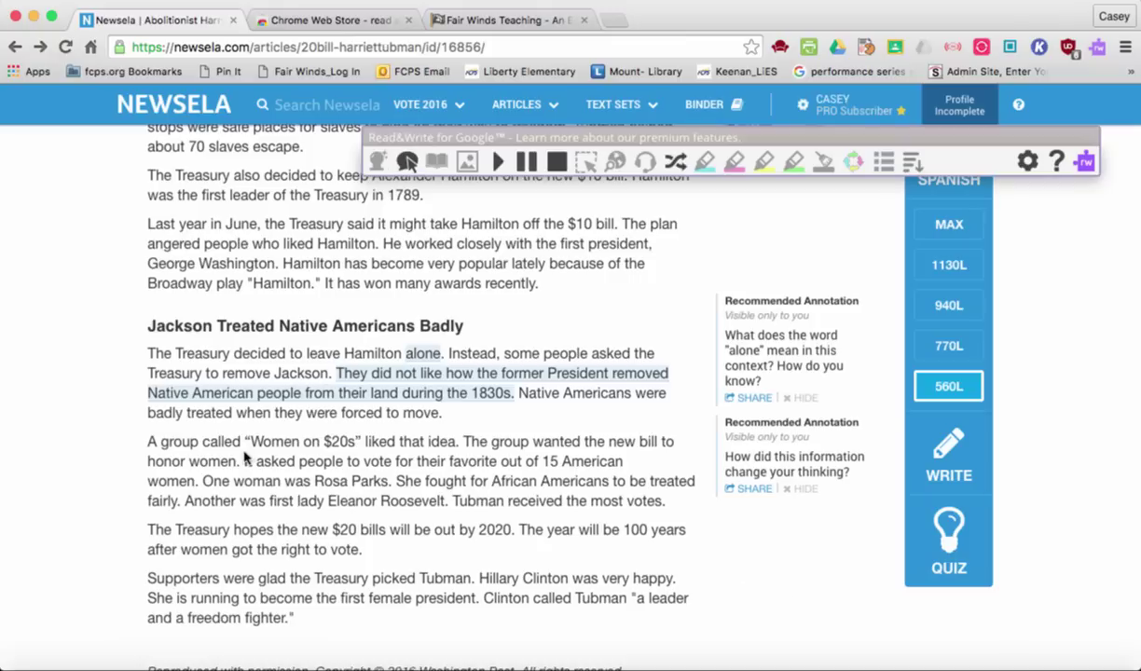
{"action": "left_click", "coordinate": [150, 442]}
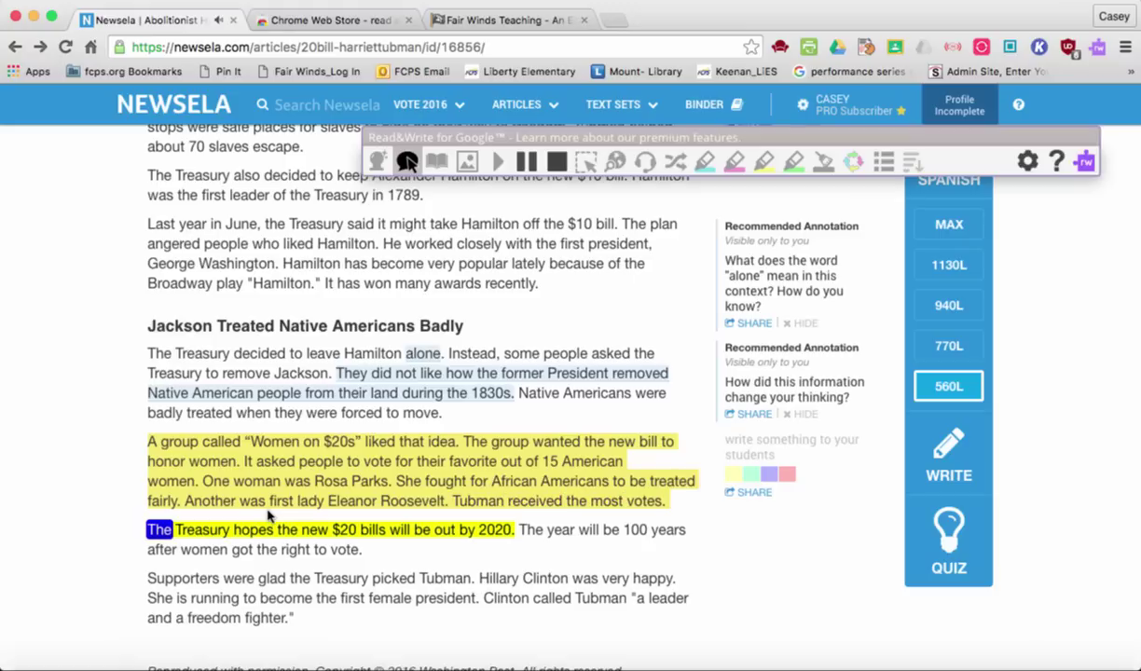
{"action": "left_click", "coordinate": [528, 165]}
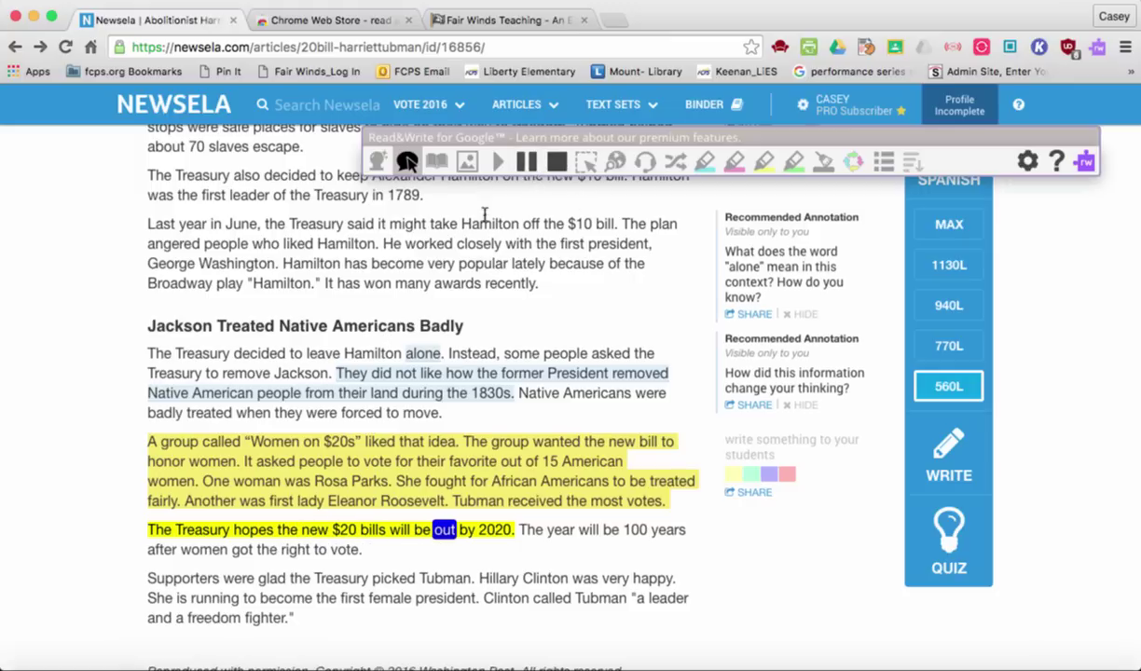
{"action": "left_click", "coordinate": [436, 225]}
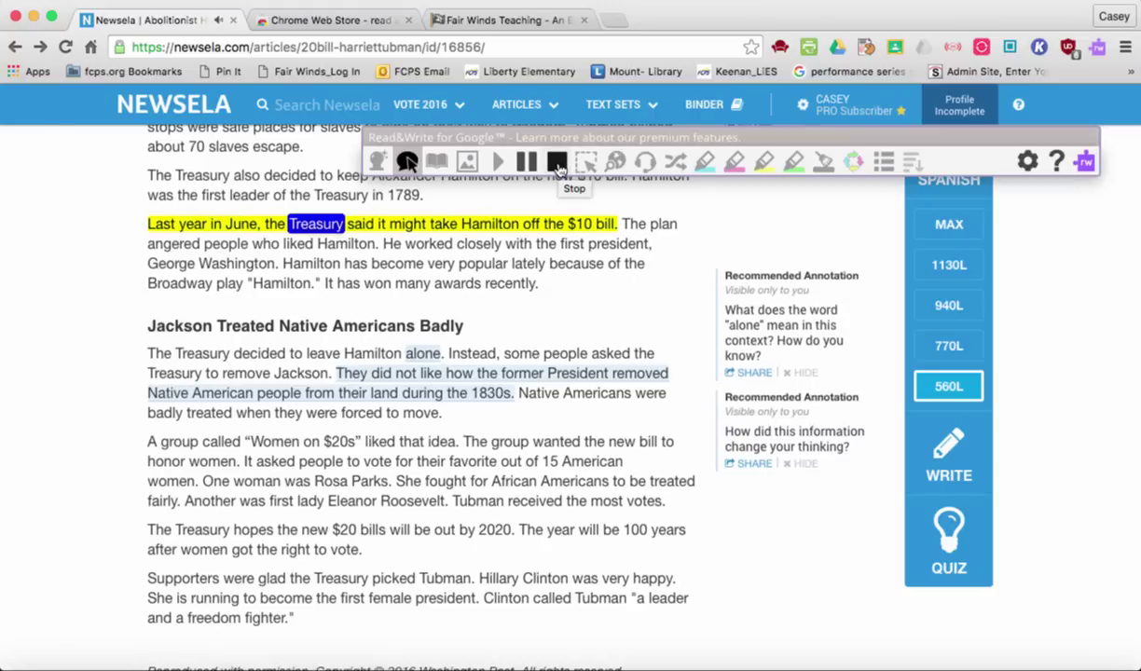
{"action": "left_click", "coordinate": [558, 165]}
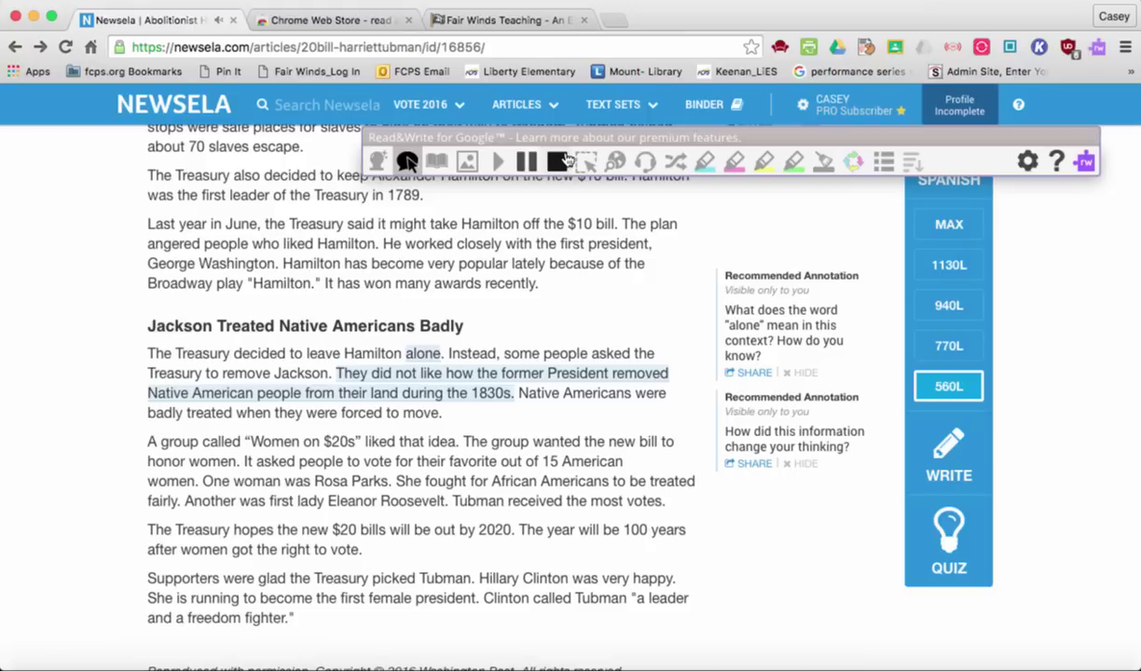
Switch to the Fair Winds Teaching blog tab.
{"action": "left_click", "coordinate": [492, 21]}
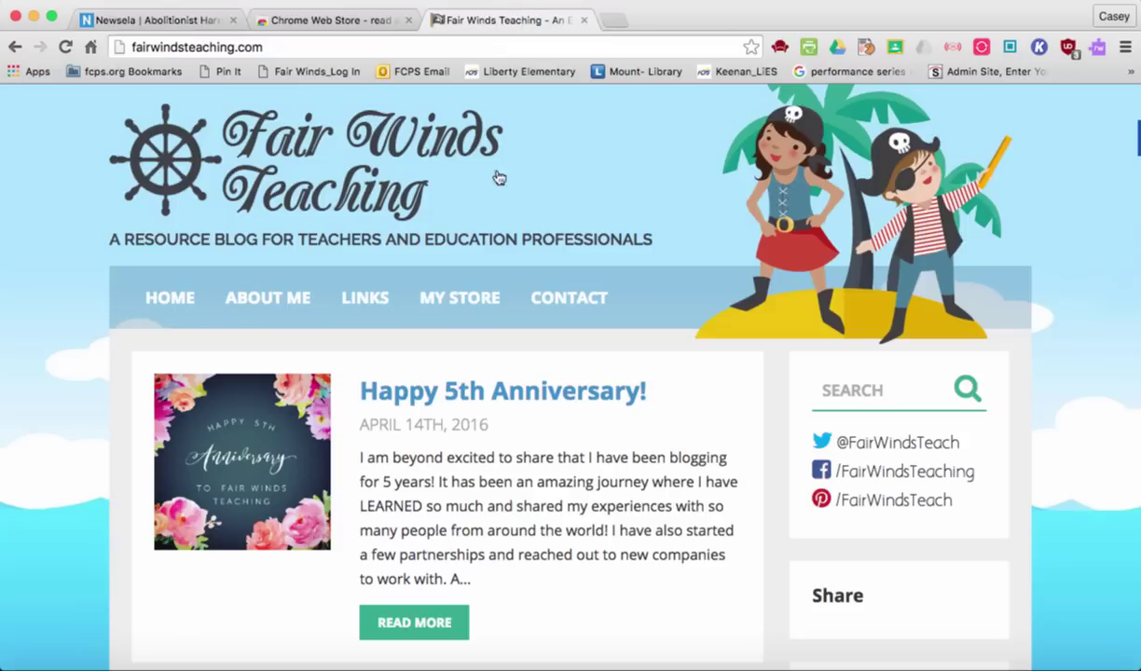